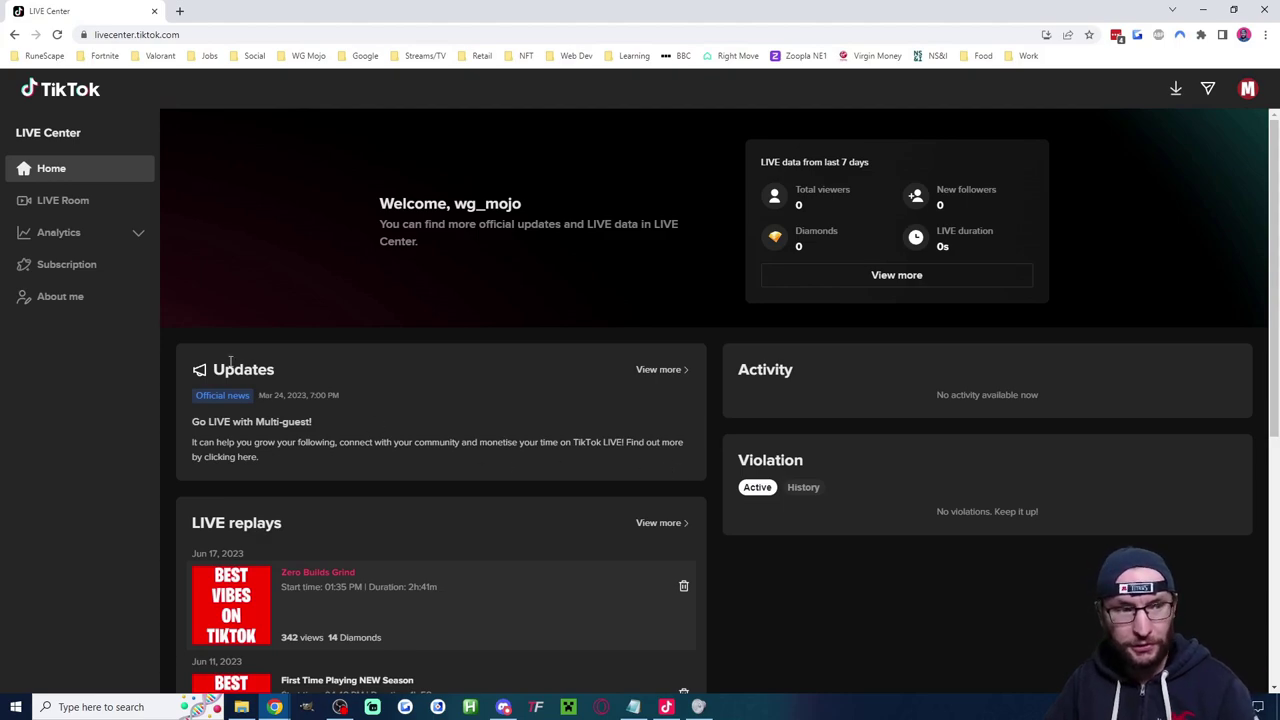
# Add a video source in Blank 3 using the Fortnite Chapter 4 Season 2 trailer from the Game Trailer folder
pyautogui.click(660, 523)
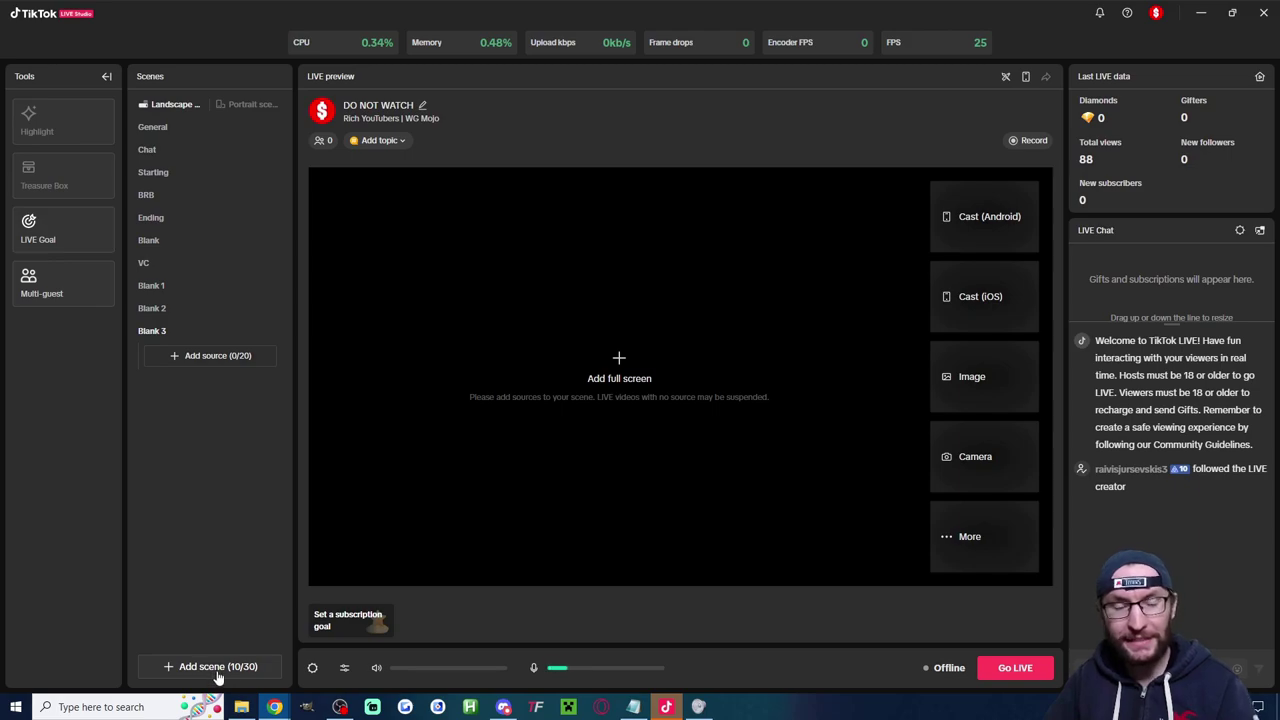
pyautogui.click(198, 361)
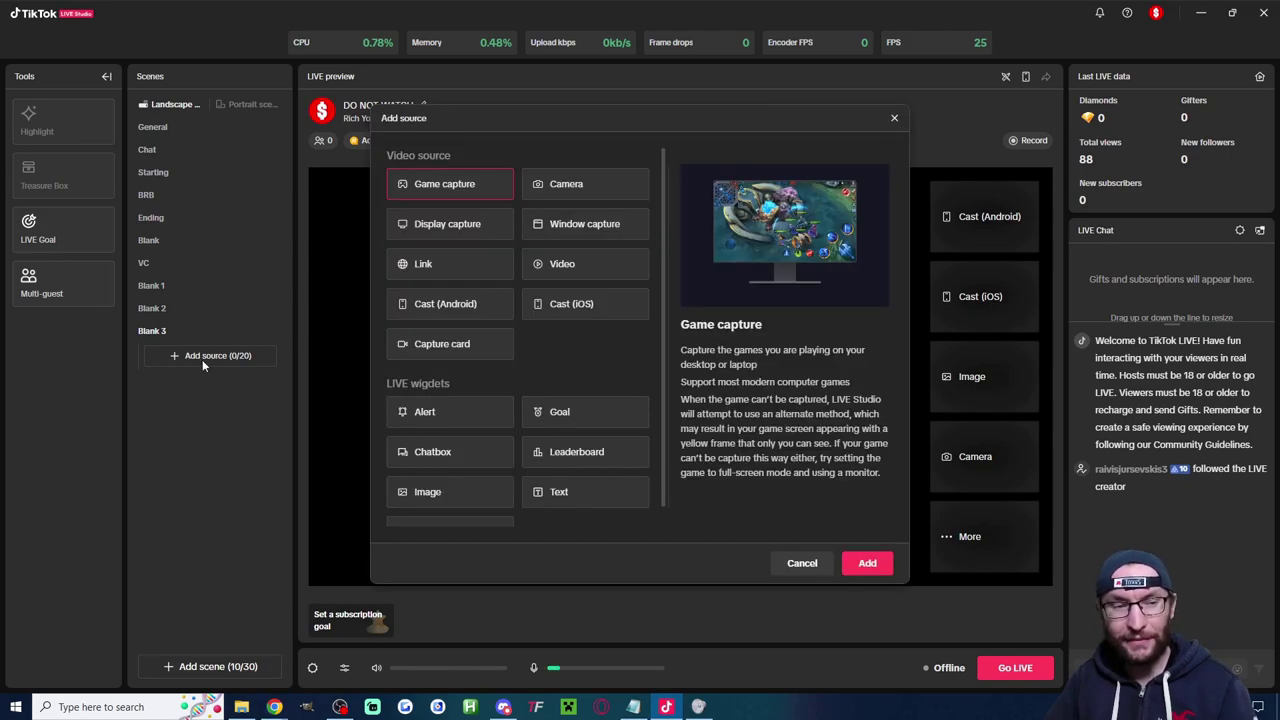
pyautogui.click(560, 263)
pyautogui.click(868, 563)
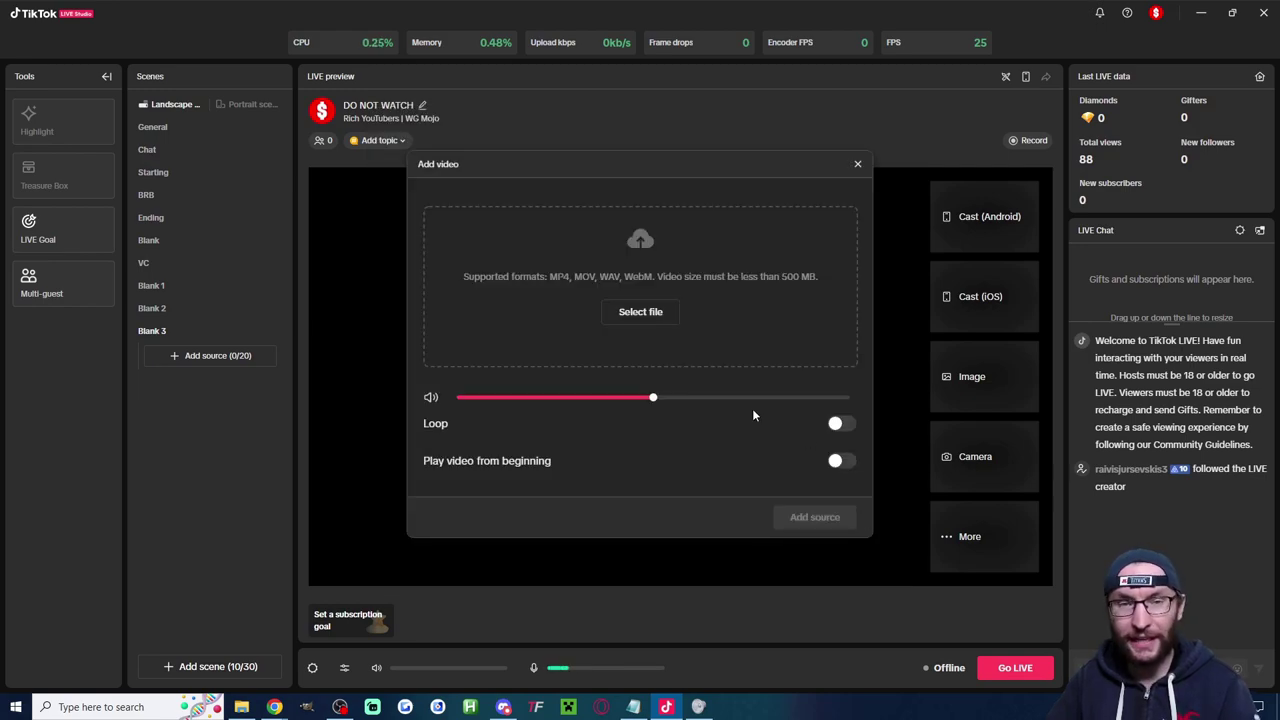
pyautogui.click(640, 313)
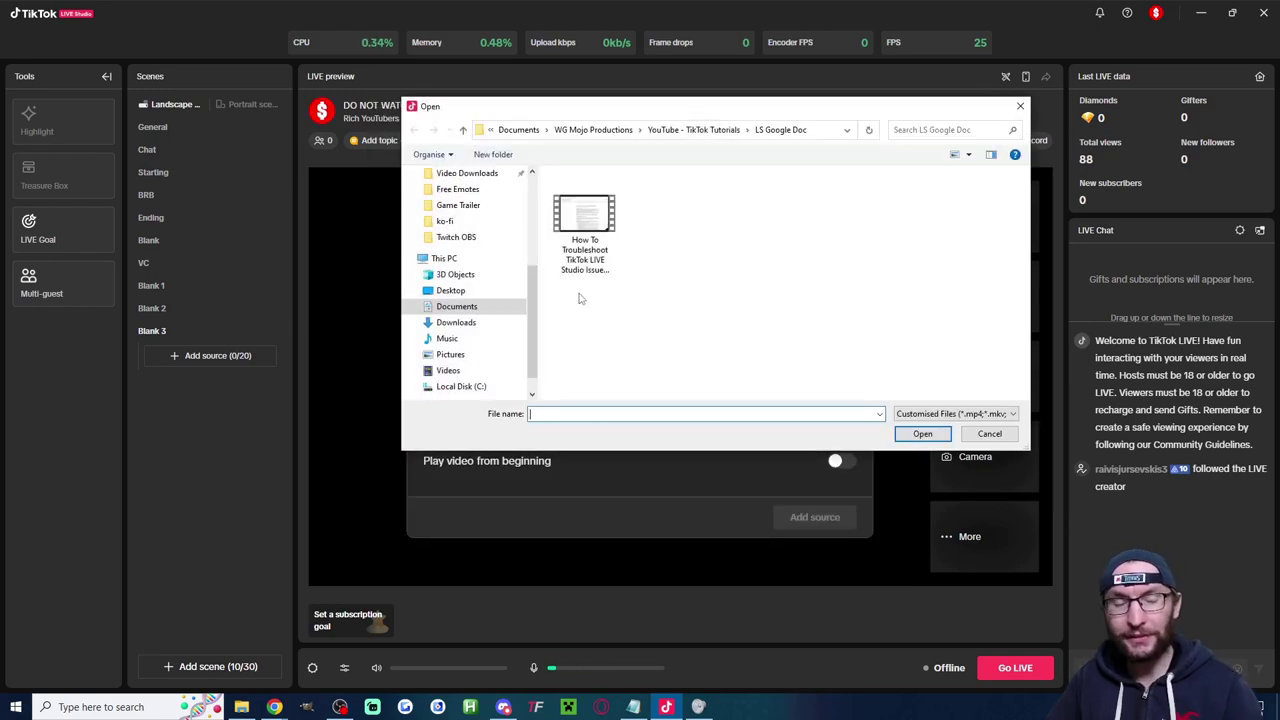
pyautogui.click(458, 205)
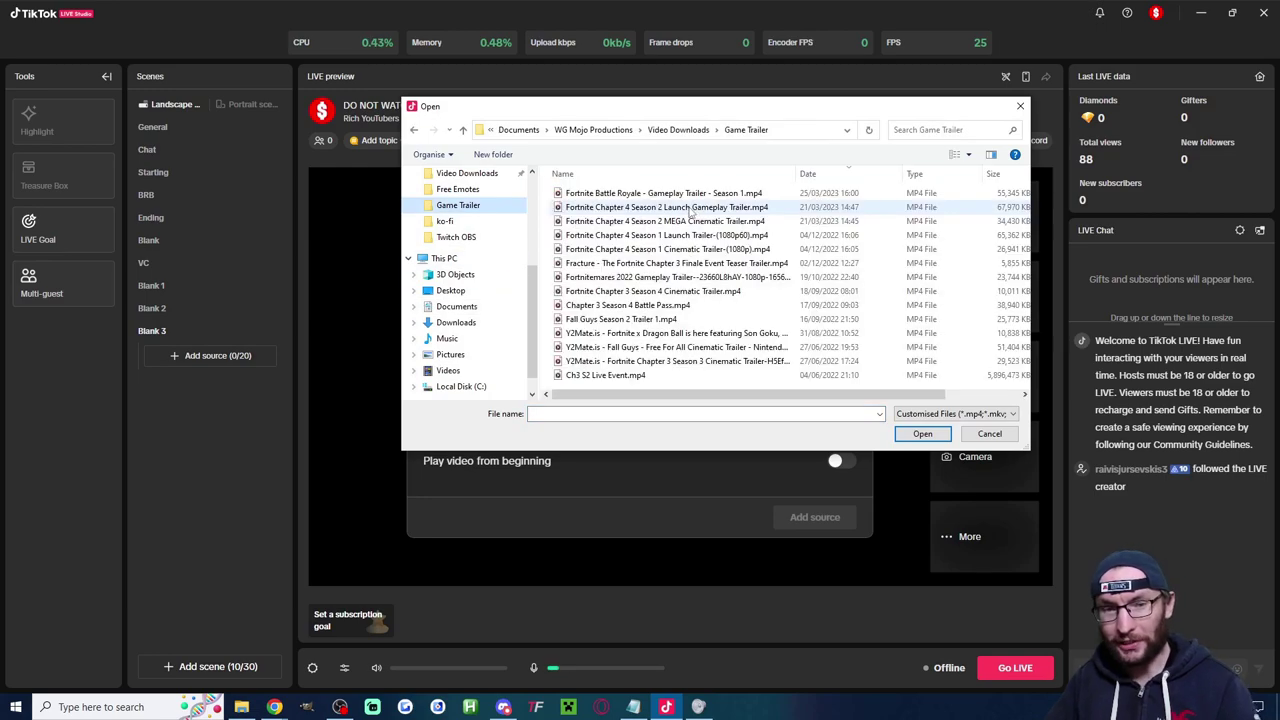
pyautogui.doubleClick(690, 207)
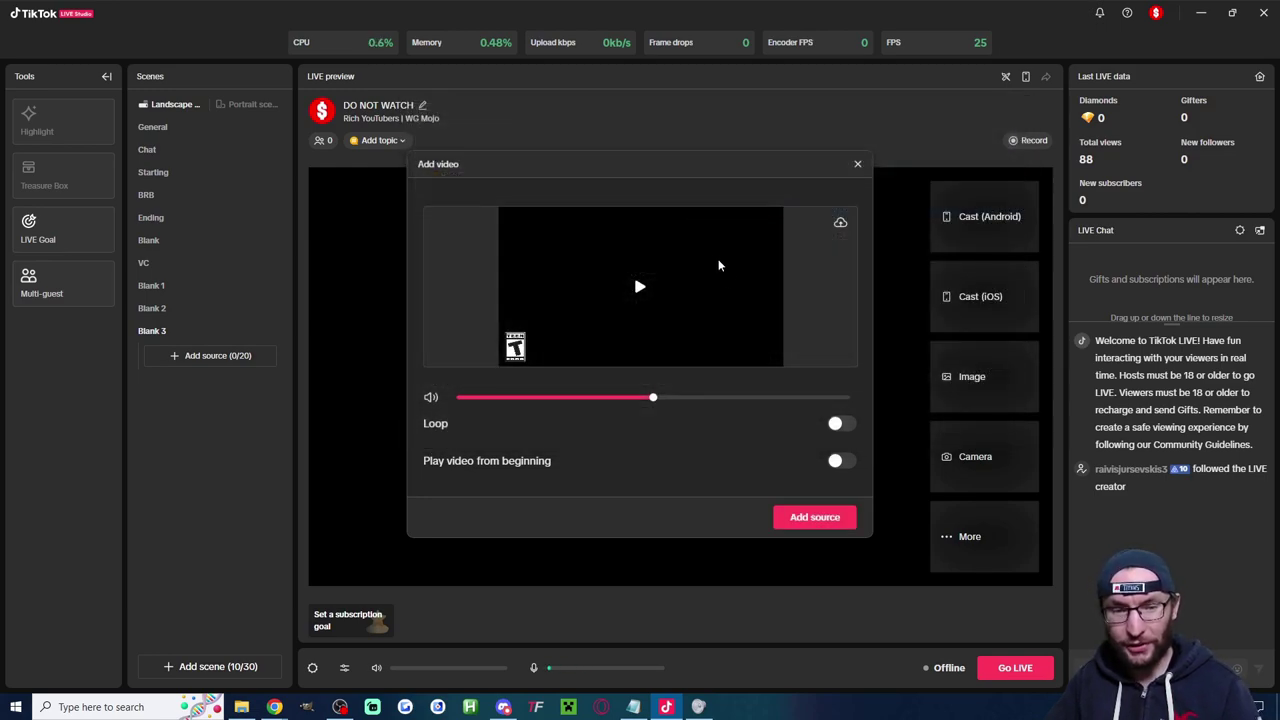
# Set the trailer to loop, muted, playing from the beginning, and add it to the scene
pyautogui.click(840, 426)
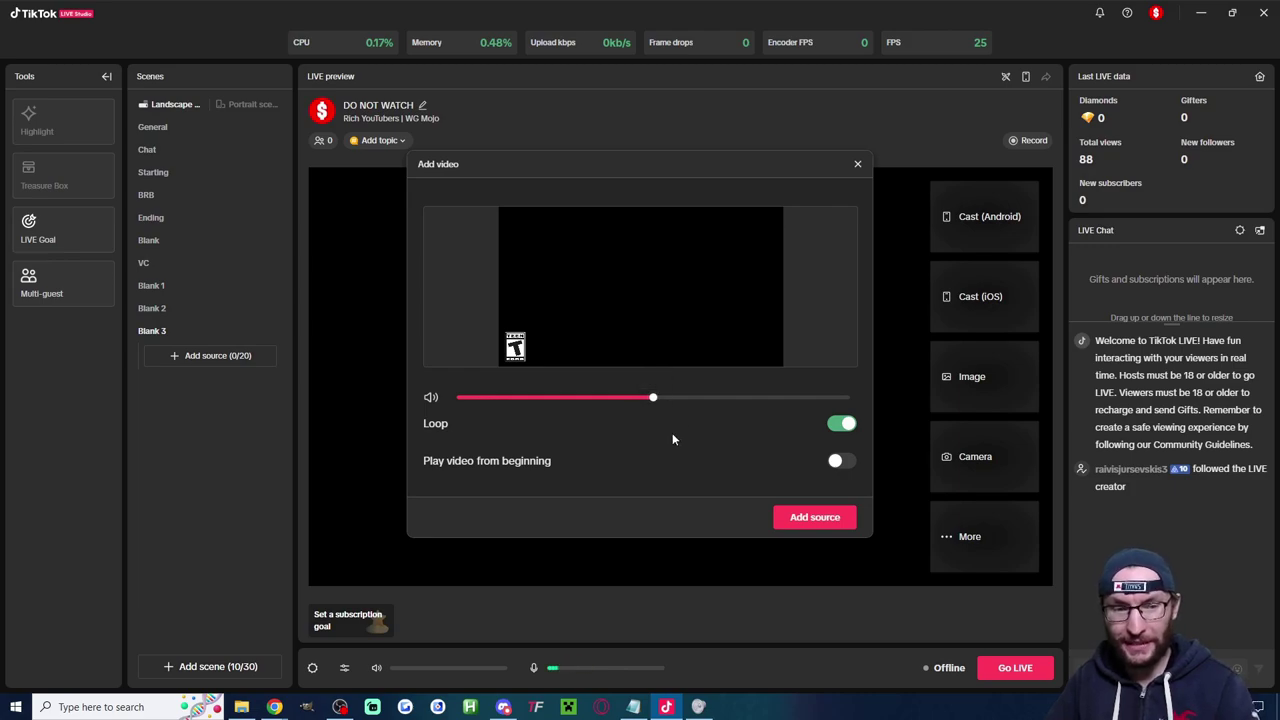
pyautogui.click(430, 398)
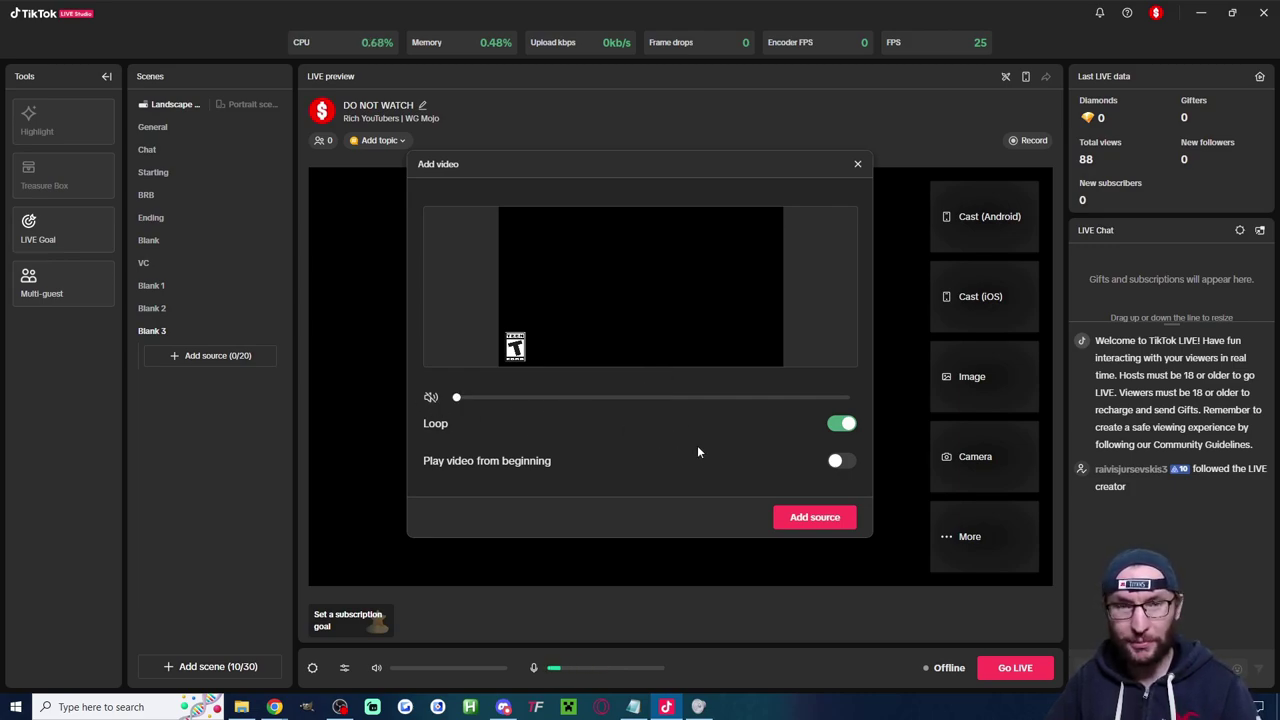
pyautogui.click(838, 460)
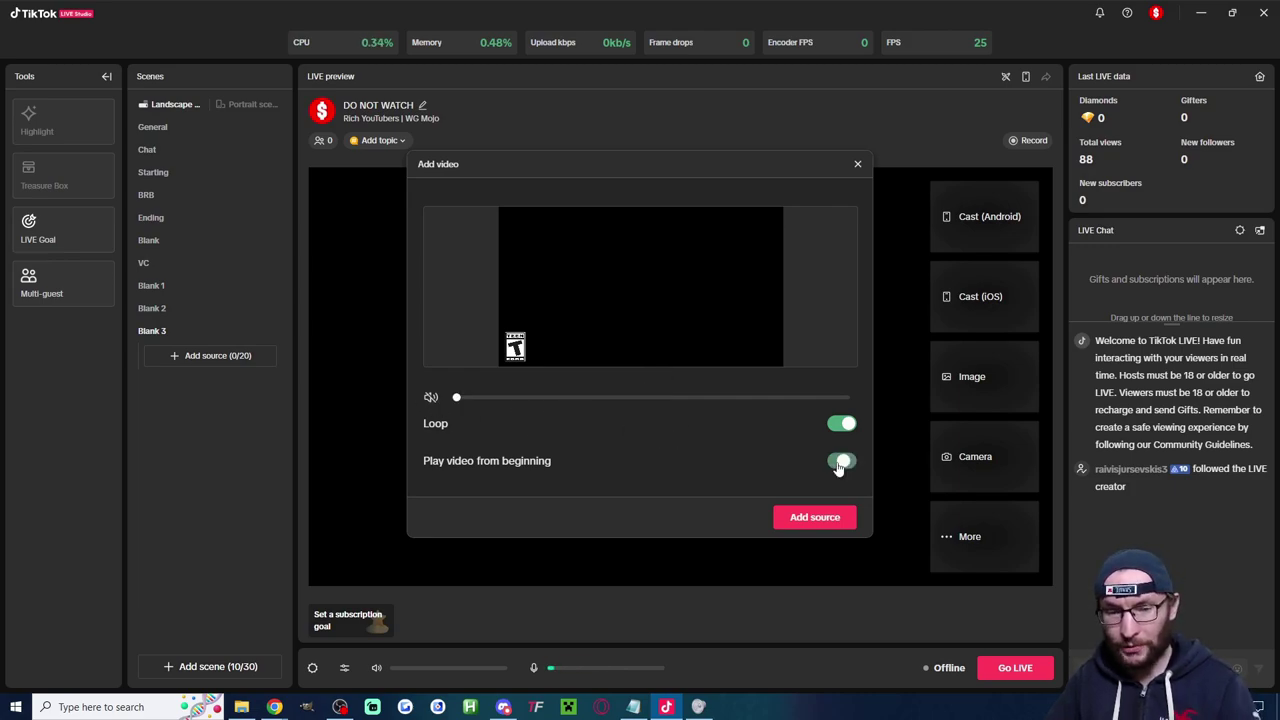
pyautogui.click(820, 518)
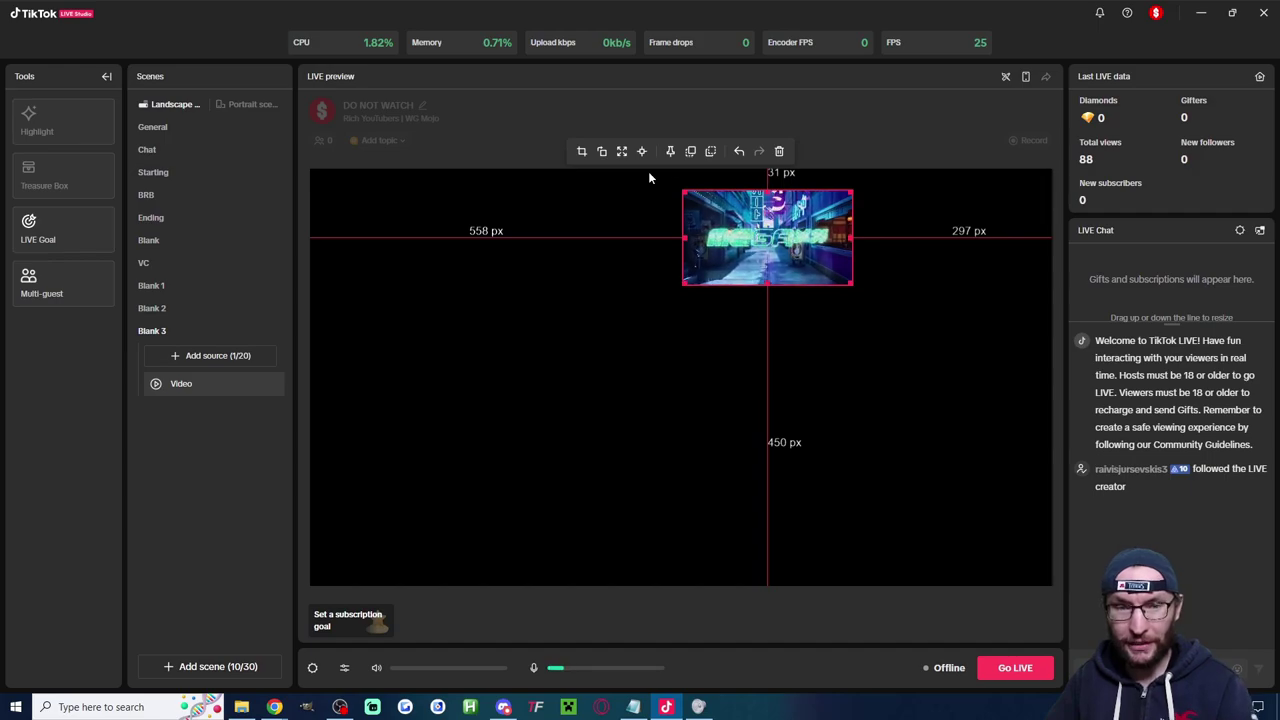
# Use Stretch to screen so the trailer video covers the whole preview canvas
pyautogui.click(622, 152)
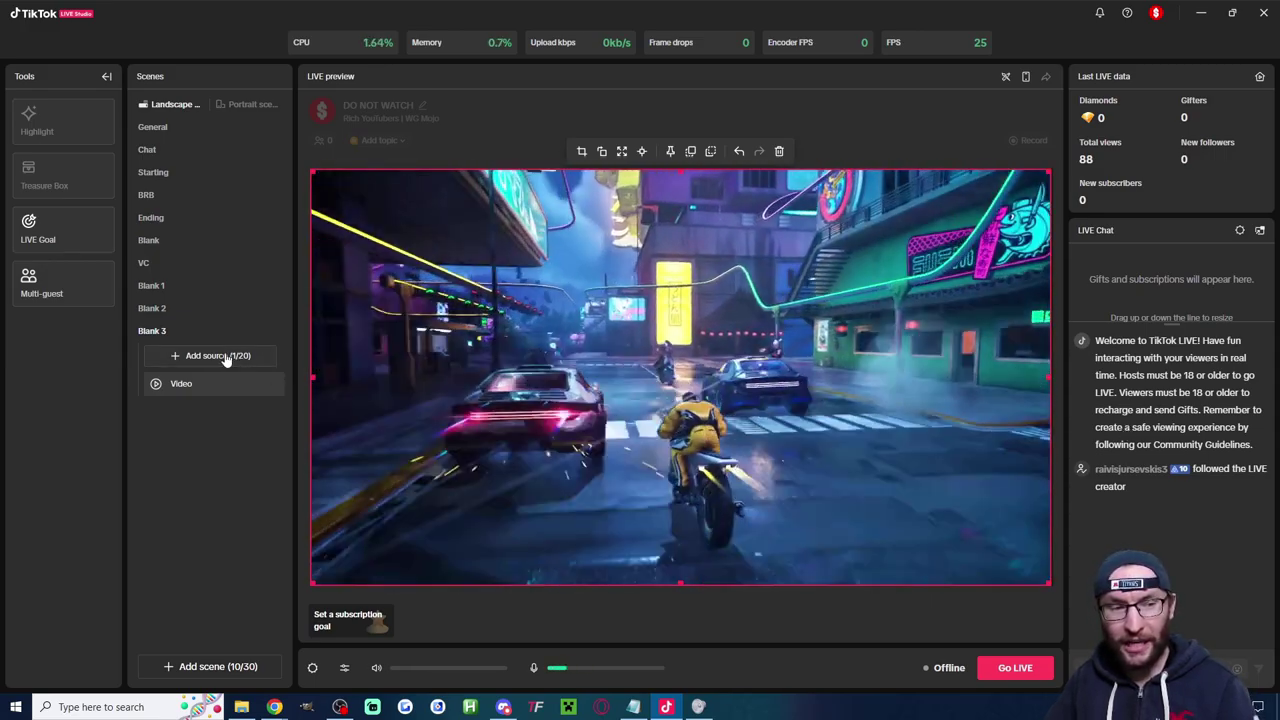
pyautogui.click(227, 356)
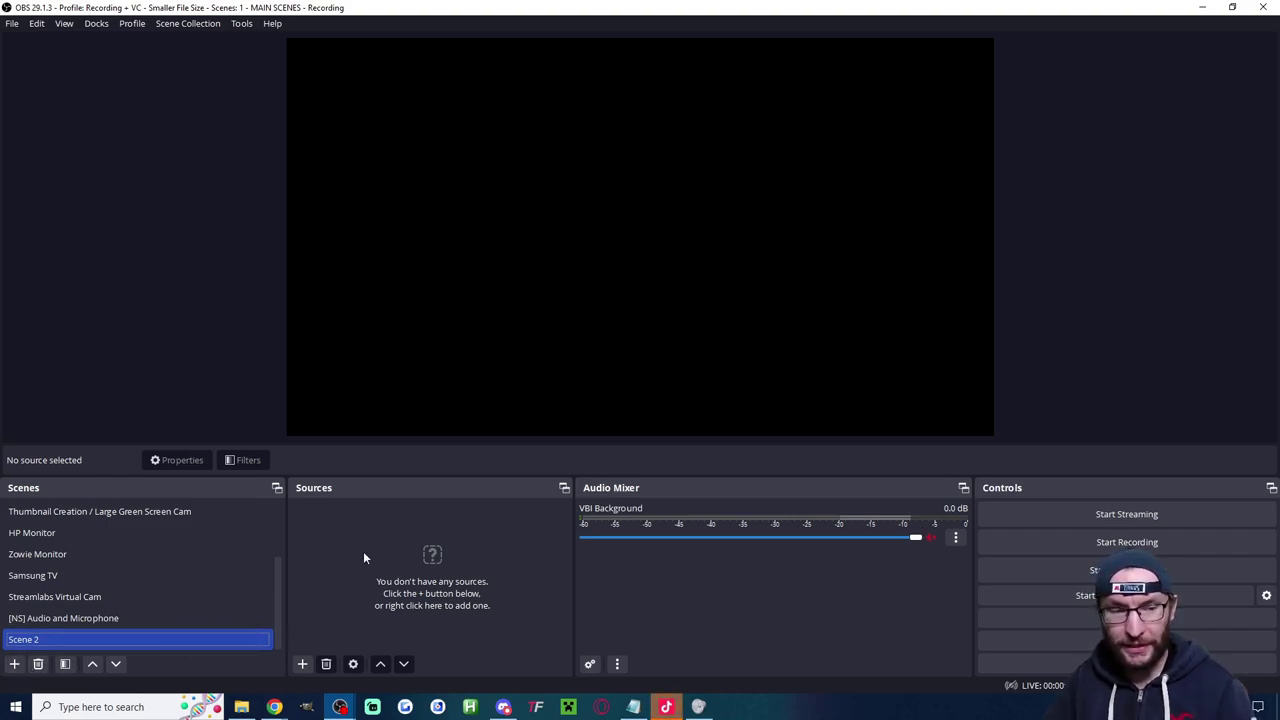
# Create a 'Looped Video' media source in Scene 2 playing the Game Trailer MP4, with Loop kept on
pyautogui.click(302, 664)
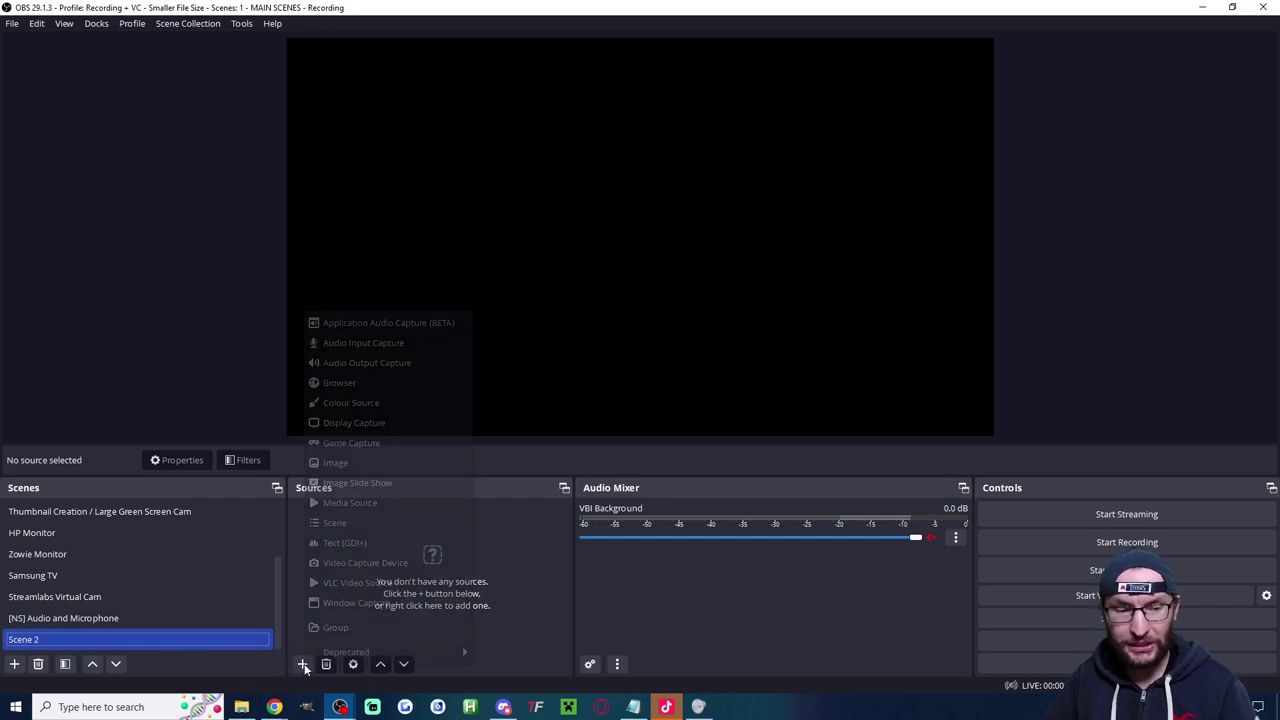
pyautogui.click(350, 502)
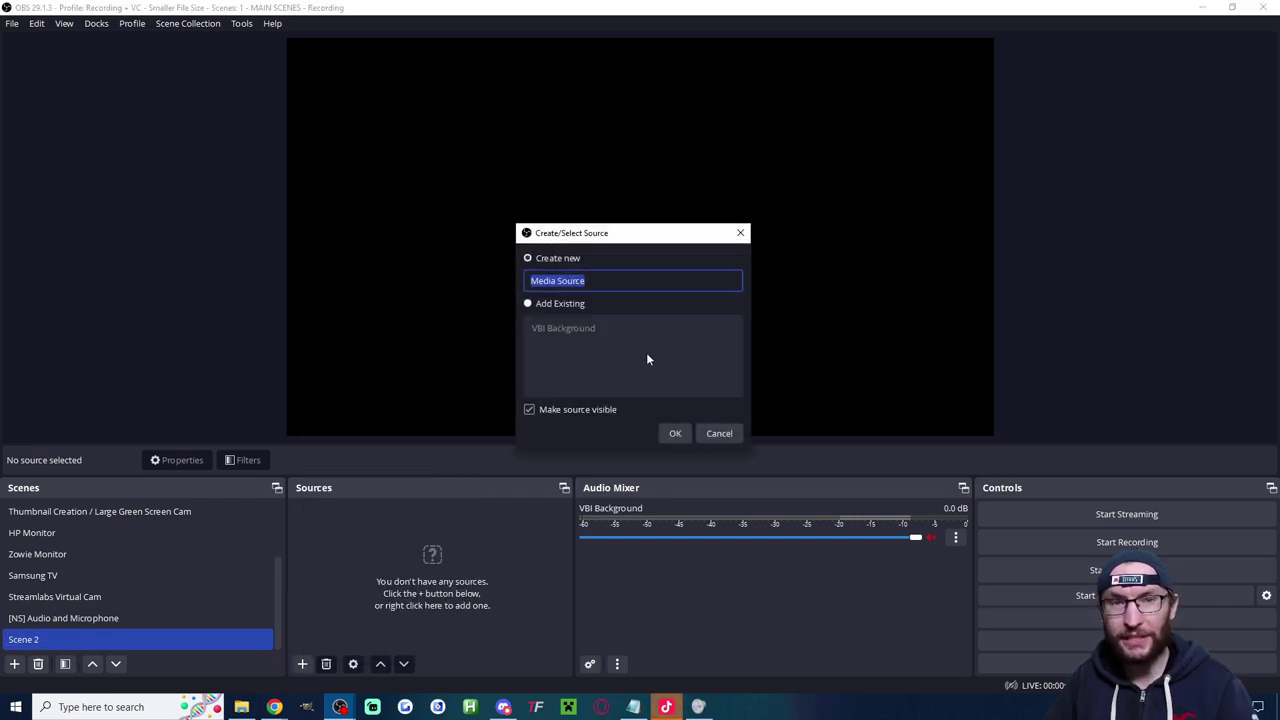
pyautogui.write('Looped')
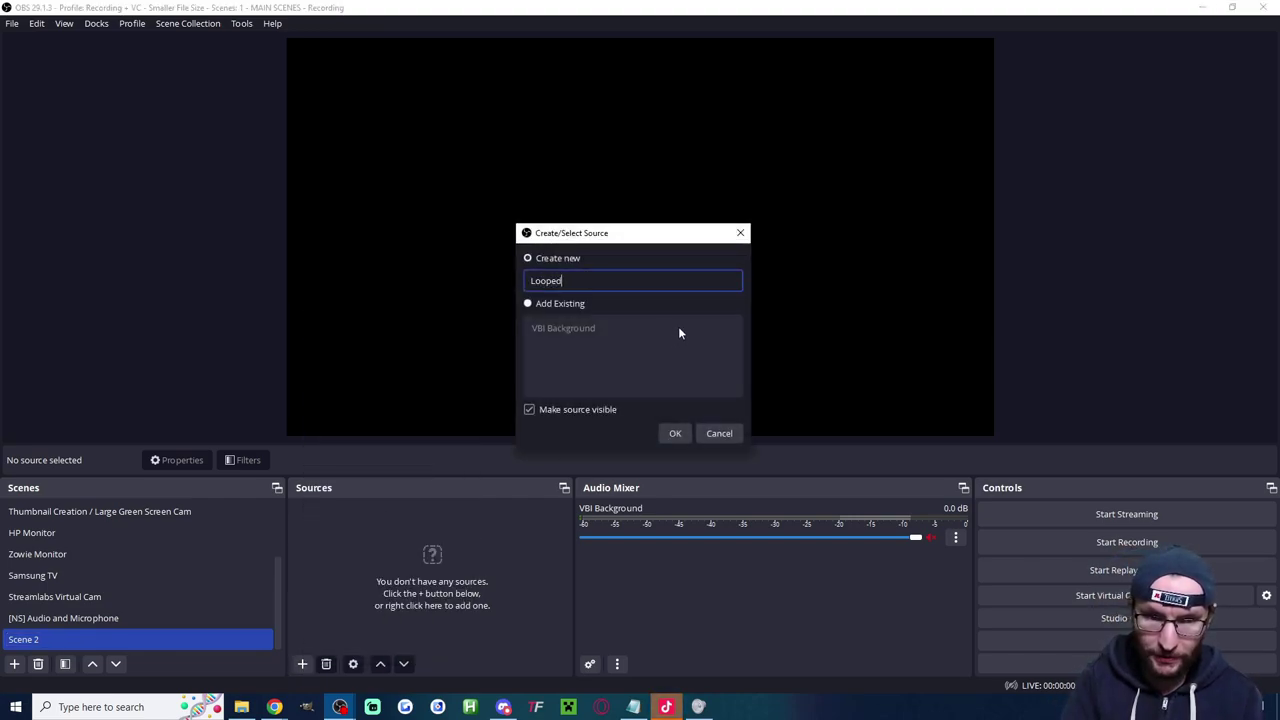
pyautogui.write(' Video')
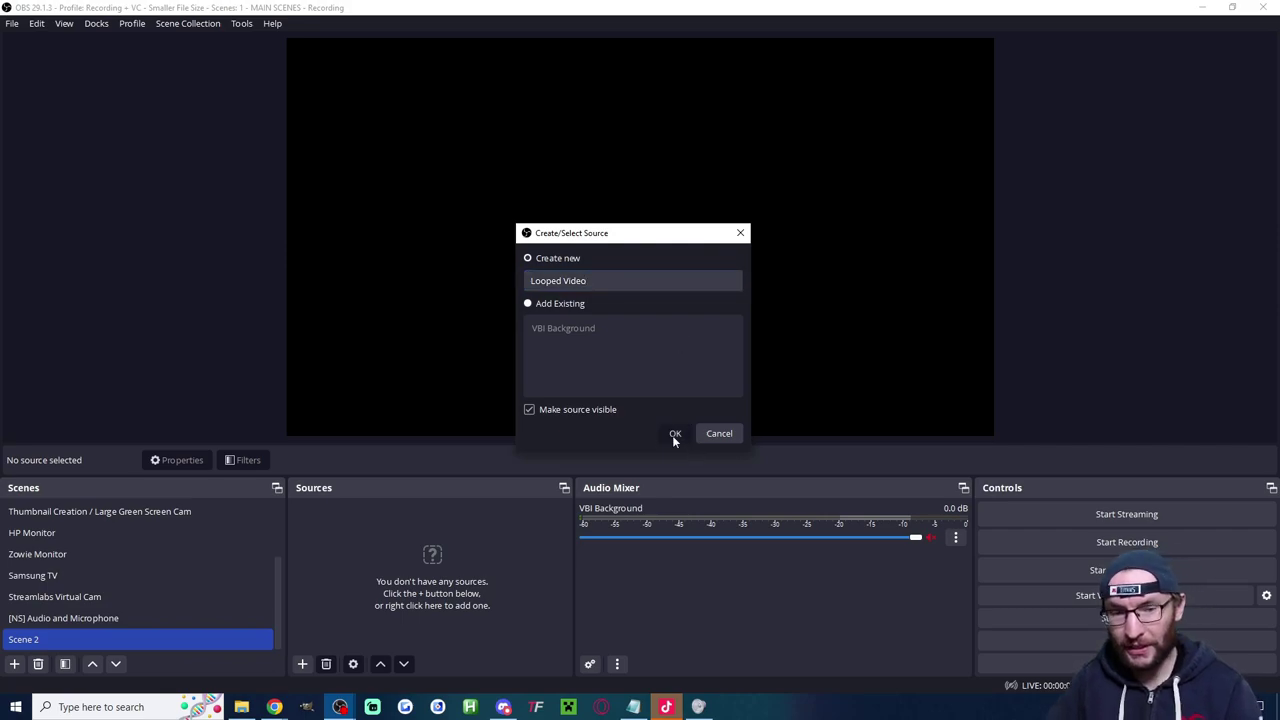
pyautogui.click(675, 433)
pyautogui.click(780, 382)
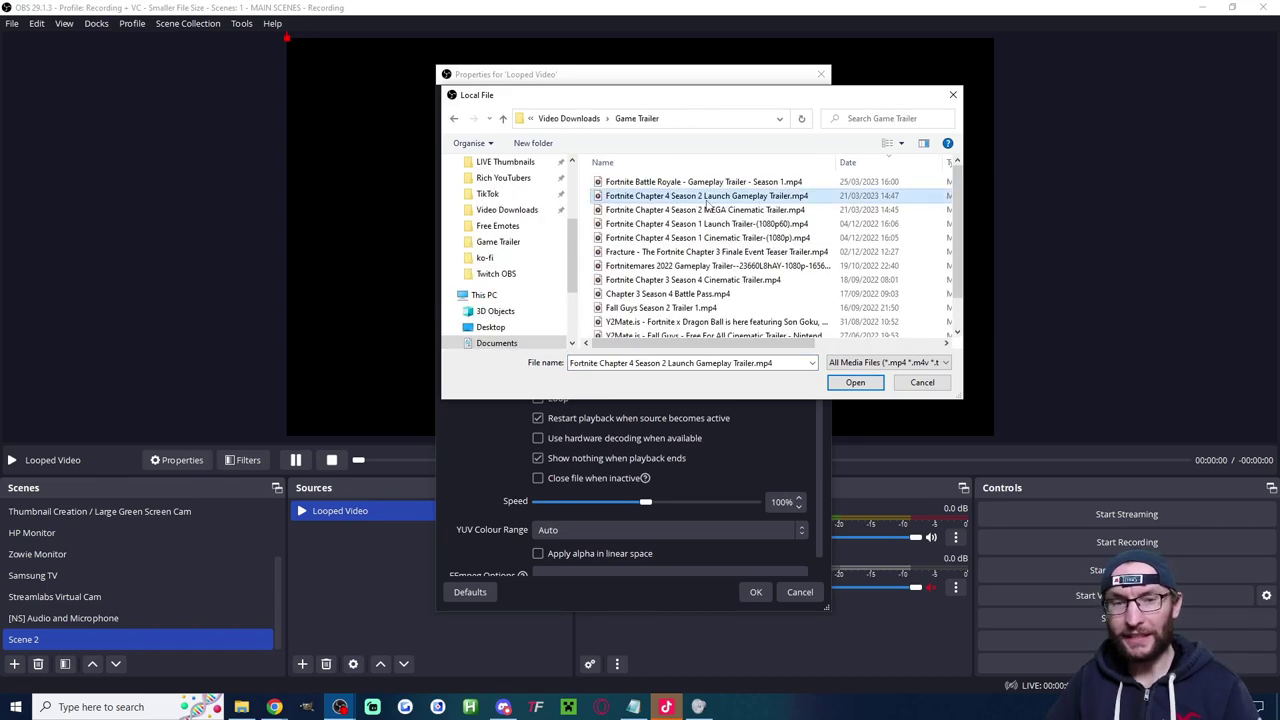
pyautogui.doubleClick(757, 268)
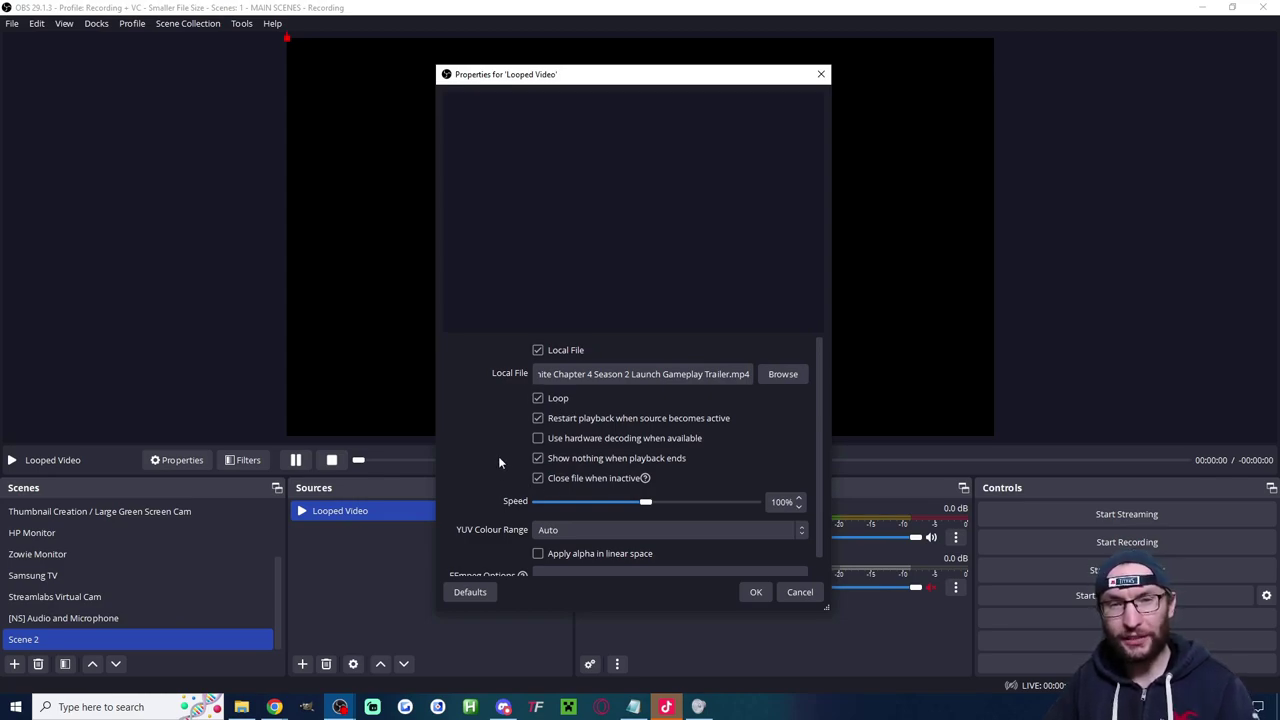
pyautogui.scroll(-1, 498, 462)
pyautogui.click(756, 592)
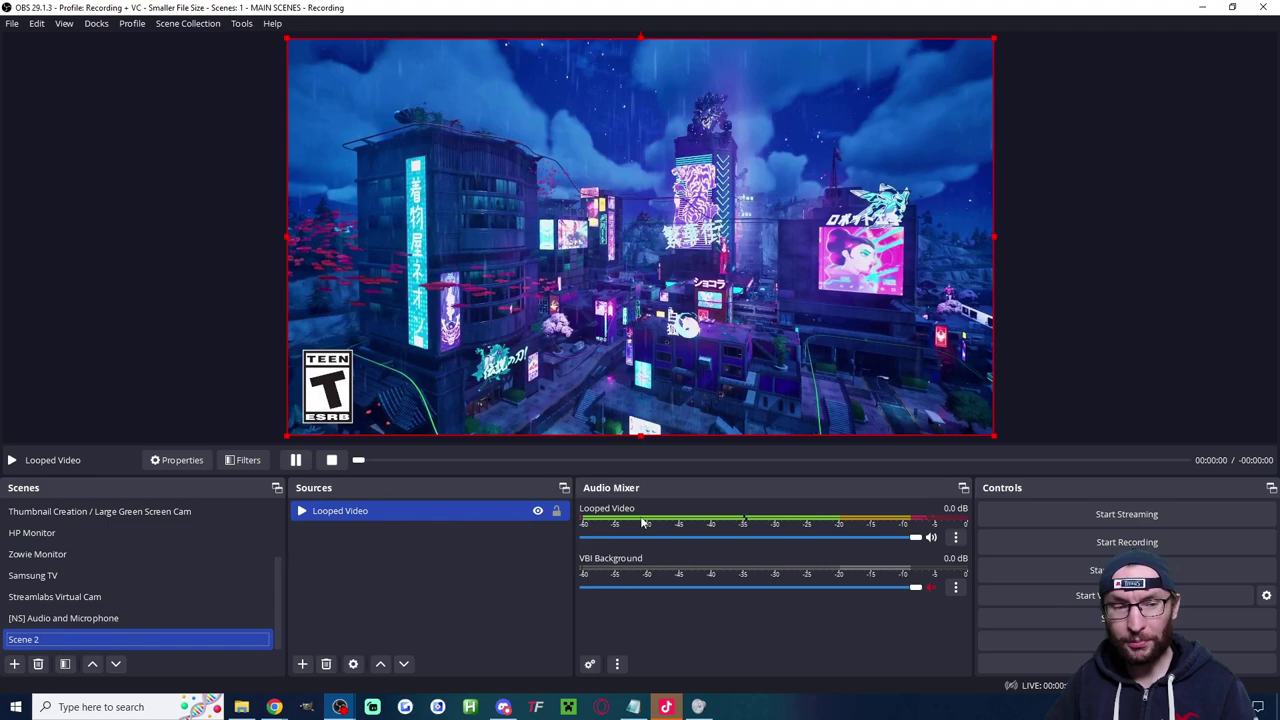
# Fit the Looped Video to the canvas and mute its channel in the Audio Mixer
pyautogui.rightClick(662, 182)
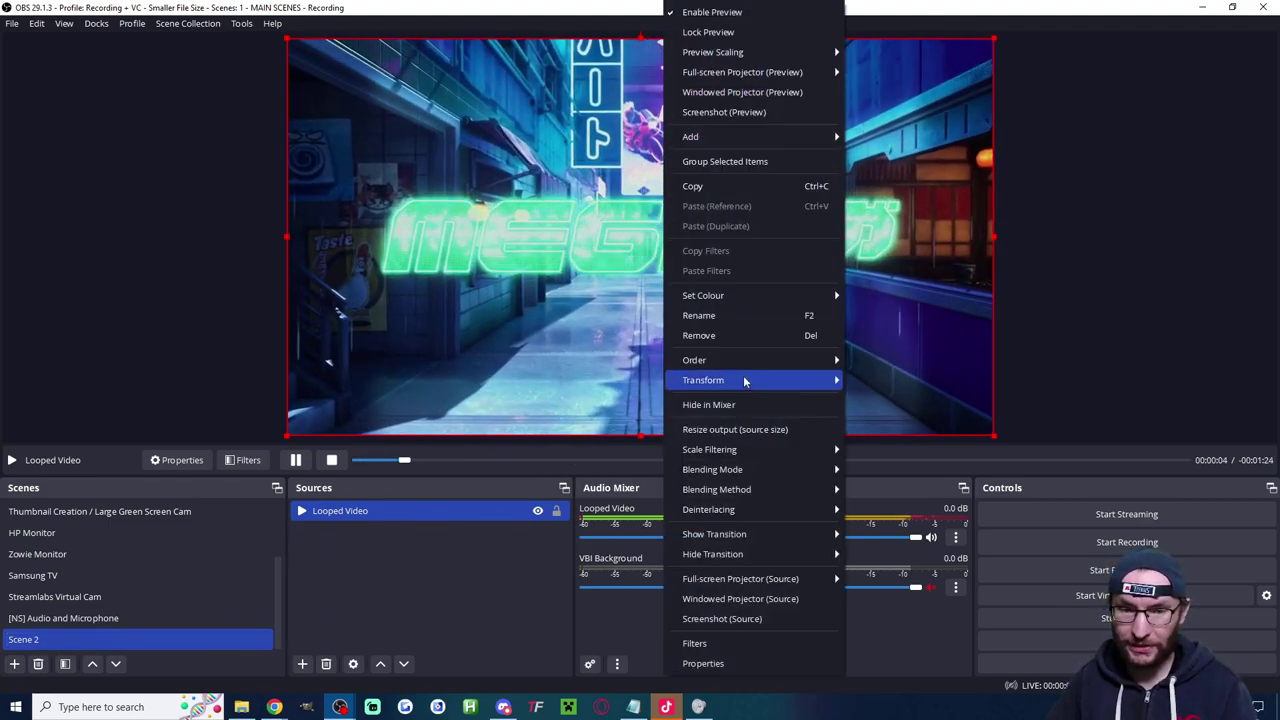
pyautogui.moveTo(744, 381)
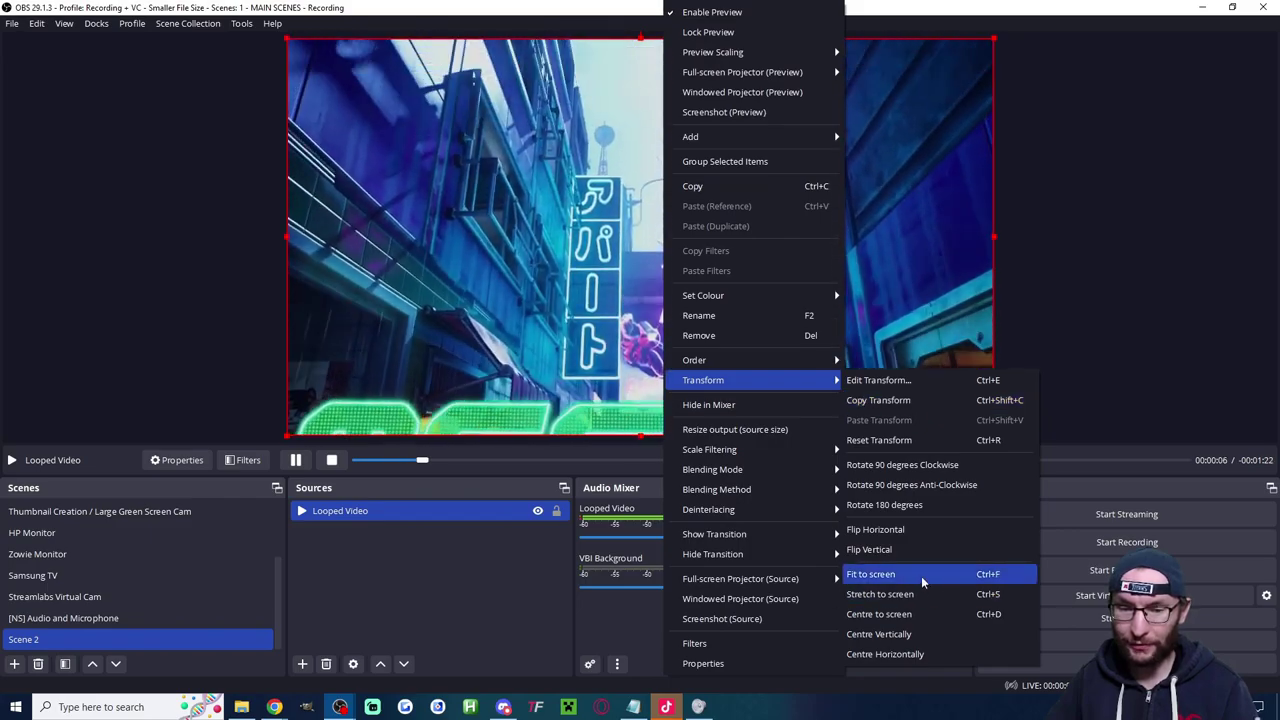
pyautogui.click(922, 576)
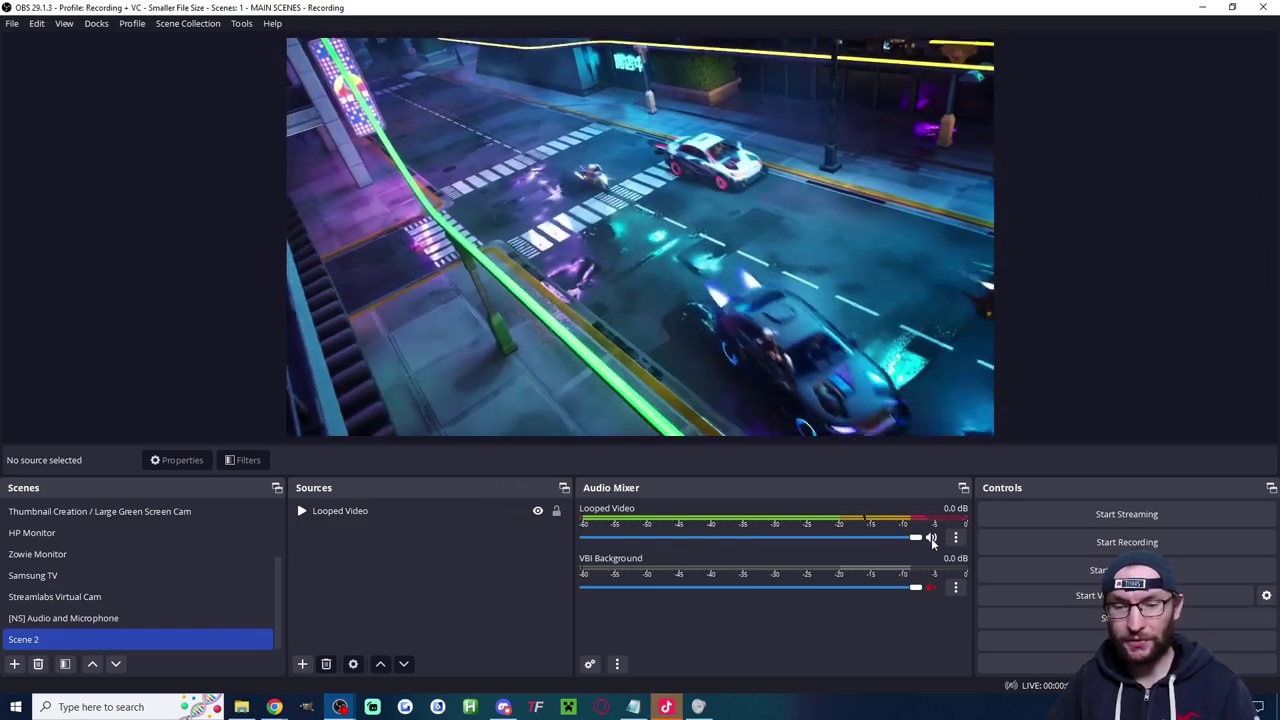
pyautogui.click(931, 538)
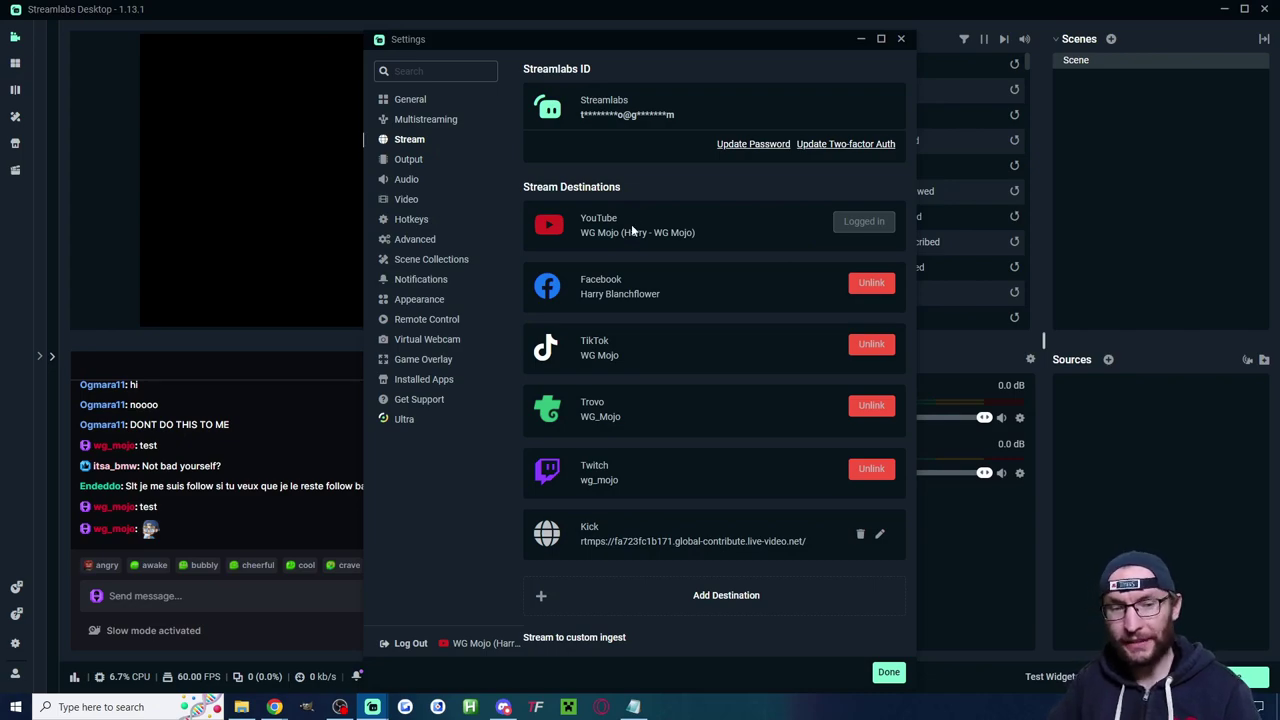
# Close Settings and add a Media File source named 'Looped Video' to the Streamlabs scene
pyautogui.press('Escape')
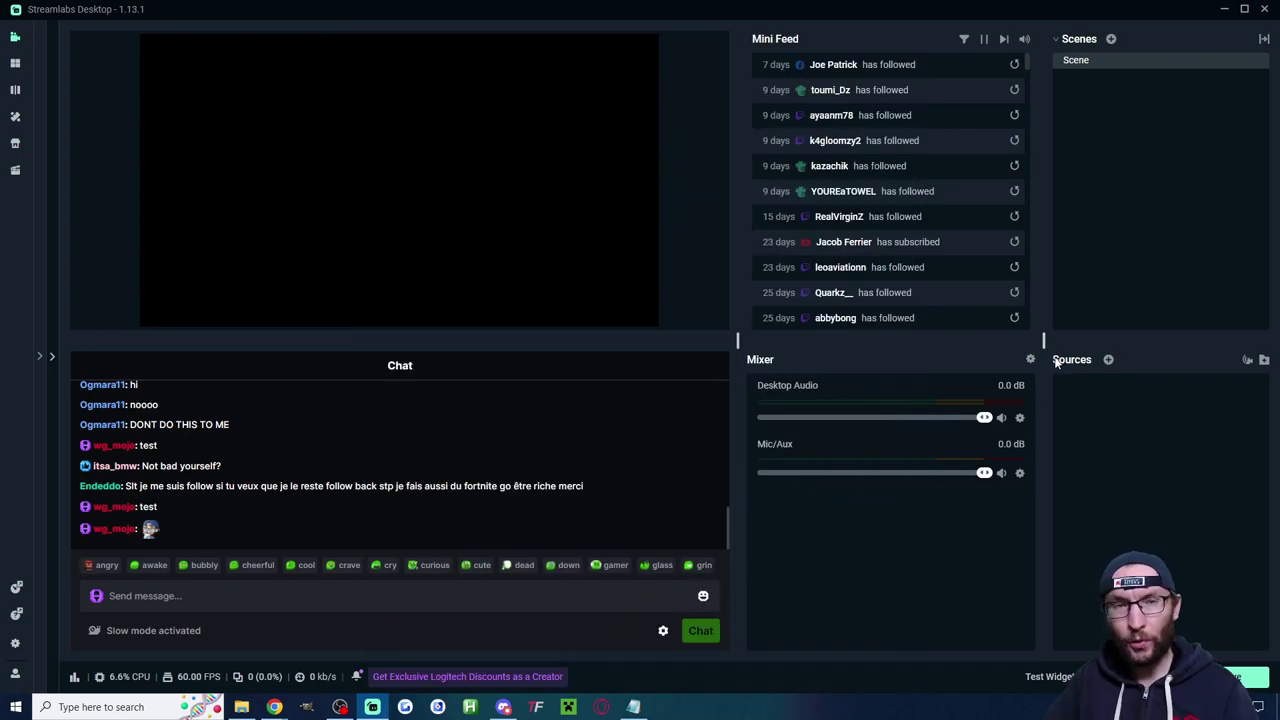
pyautogui.click(1108, 360)
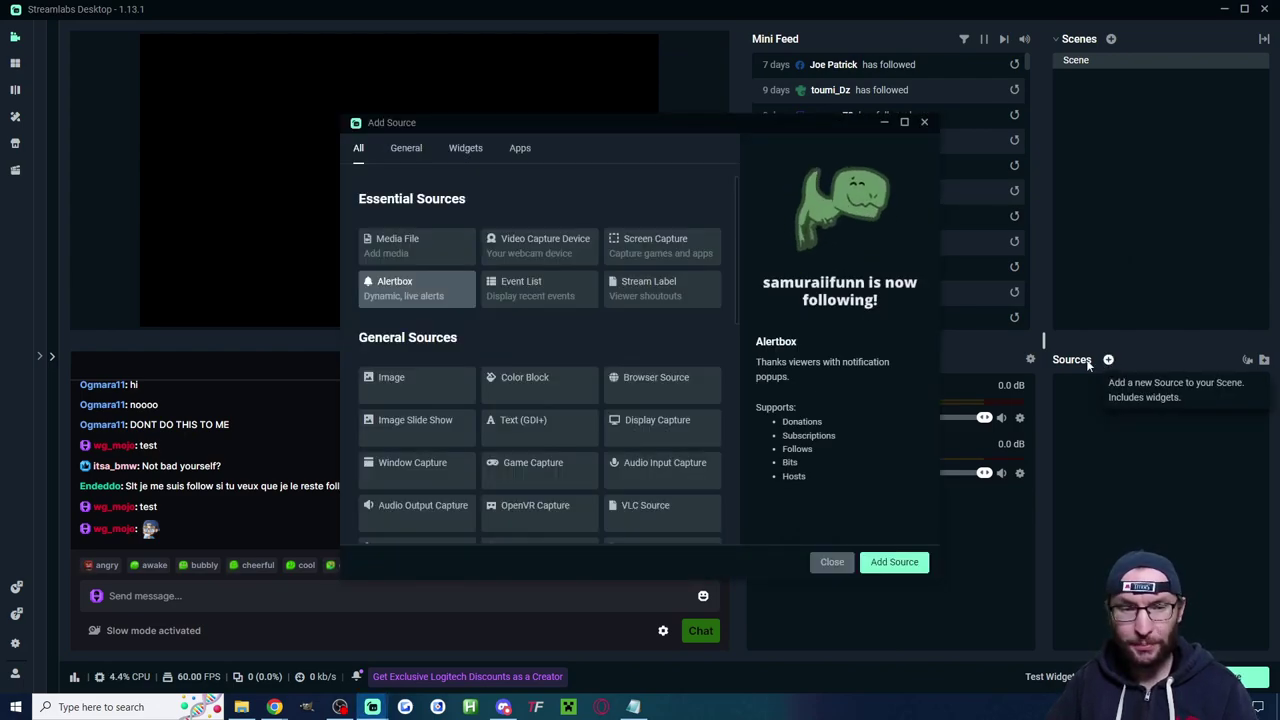
pyautogui.click(408, 251)
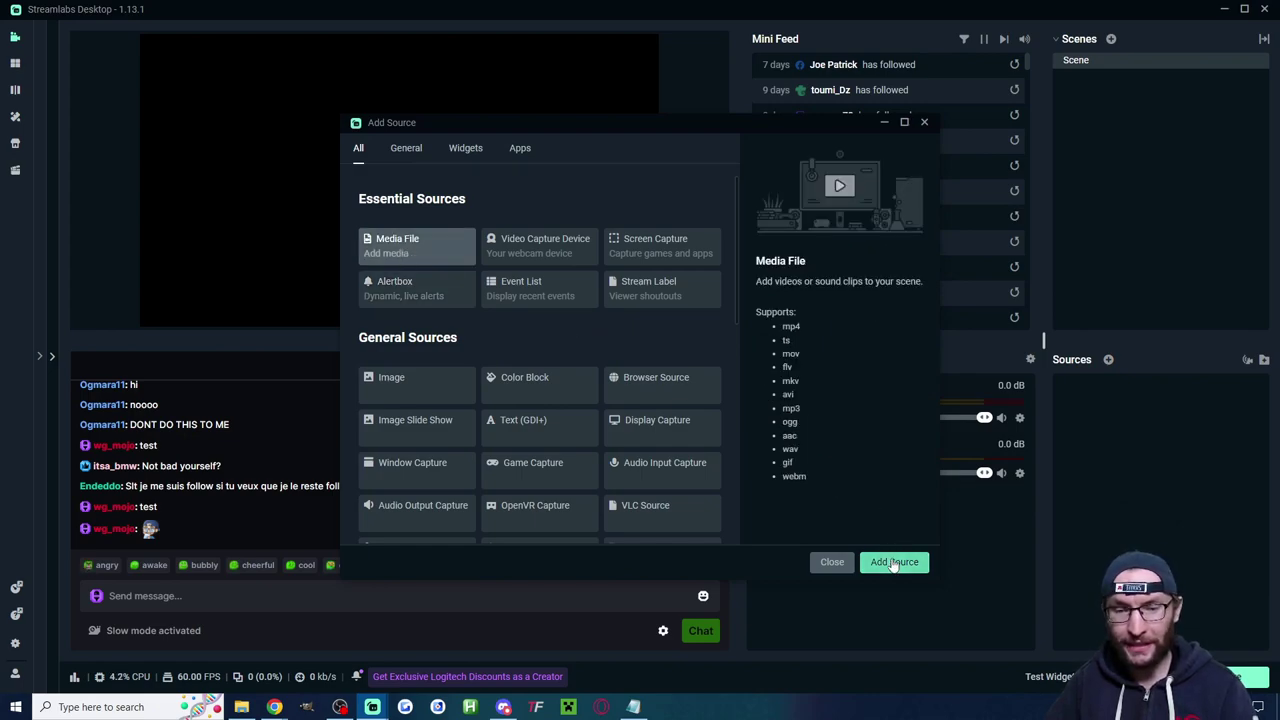
pyautogui.click(894, 562)
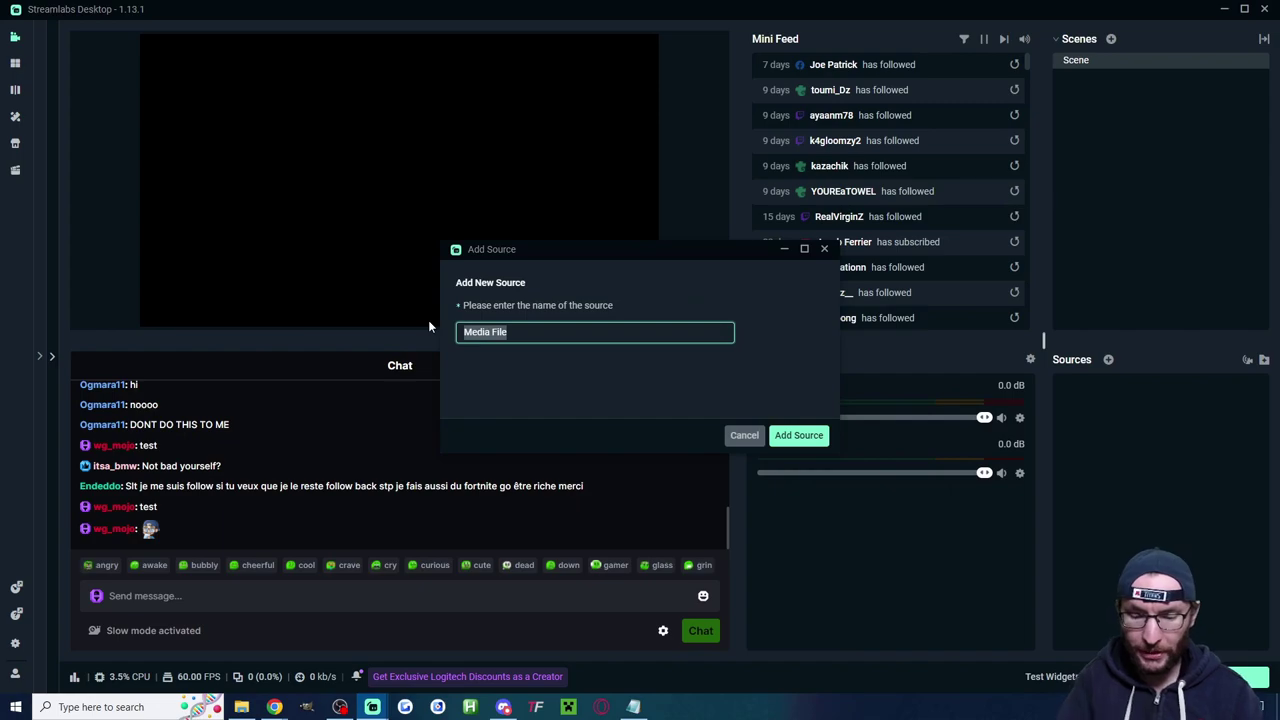
pyautogui.write('Looped Video')
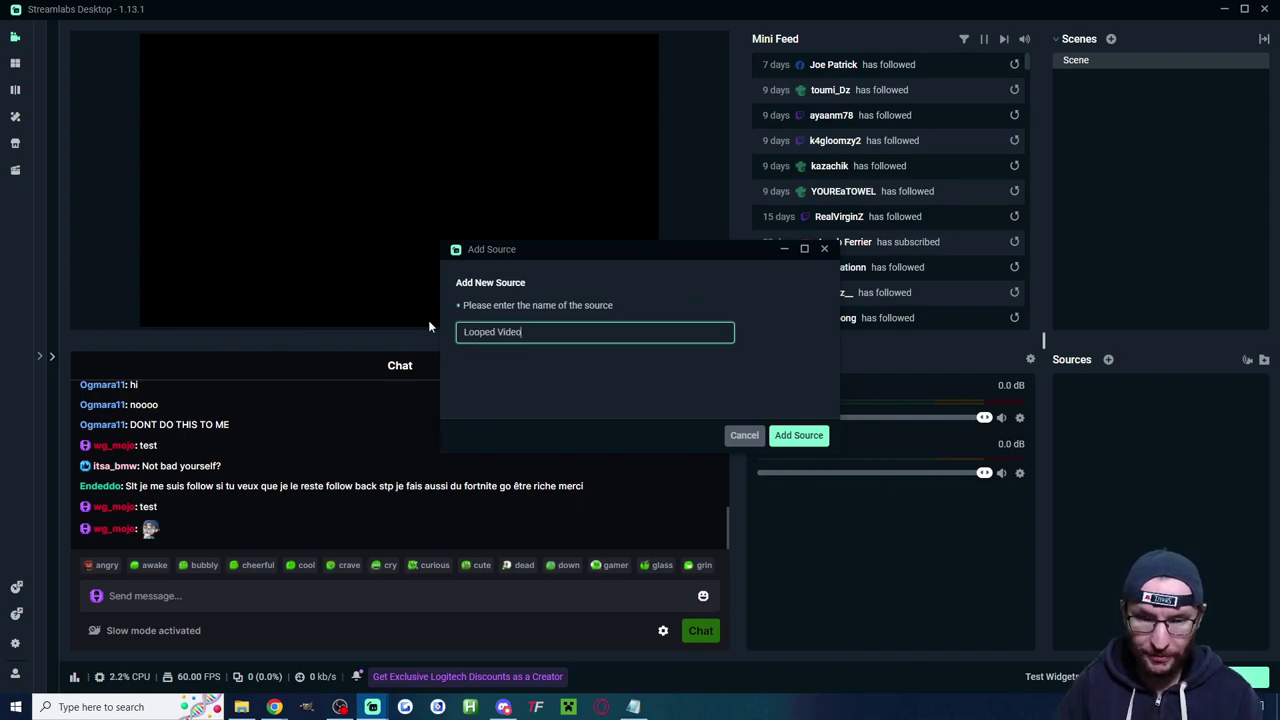
pyautogui.click(798, 437)
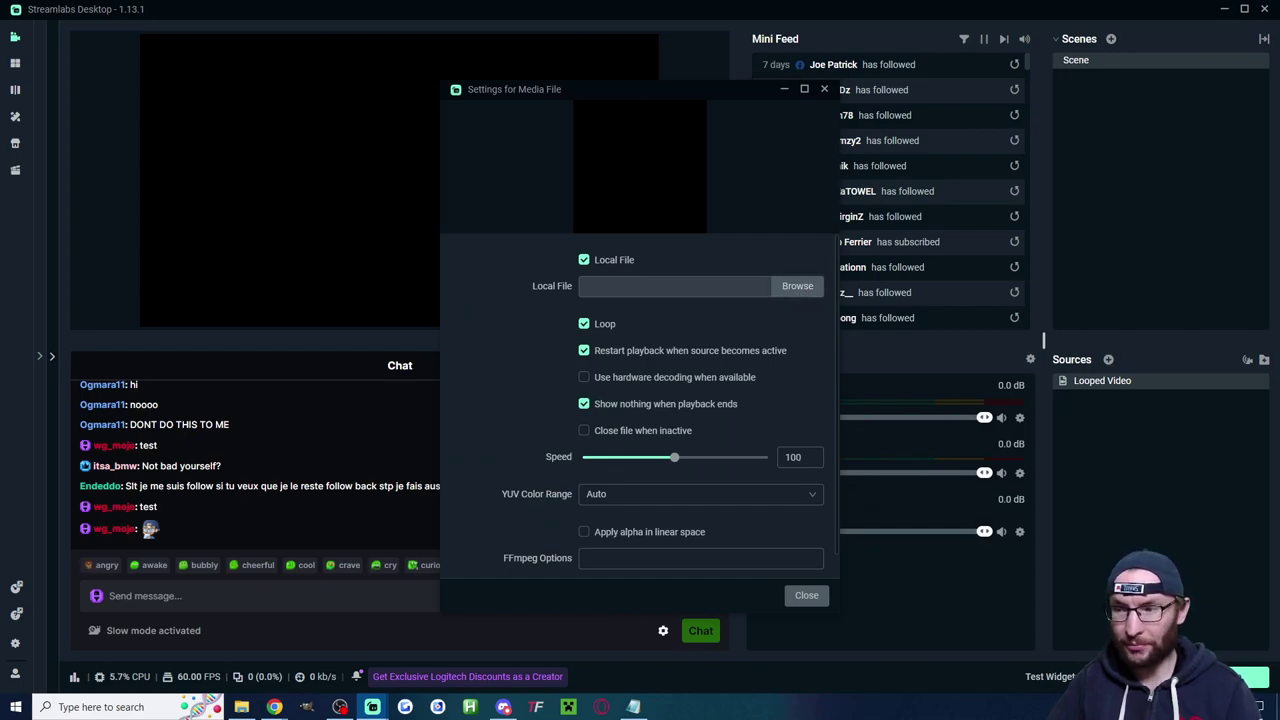
# Load the game trailer, tick Close file when inactive, and mute Looped Video in the Mixer
pyautogui.click(797, 286)
pyautogui.doubleClick(600, 256)
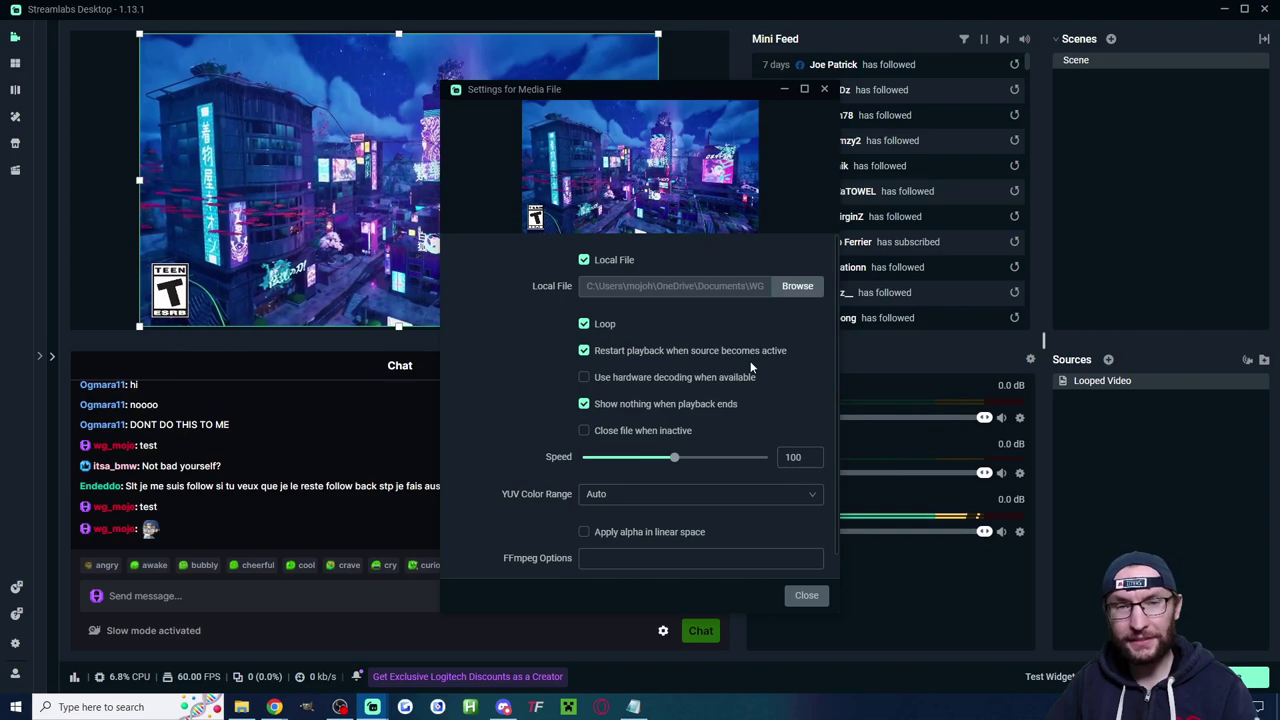
pyautogui.click(633, 432)
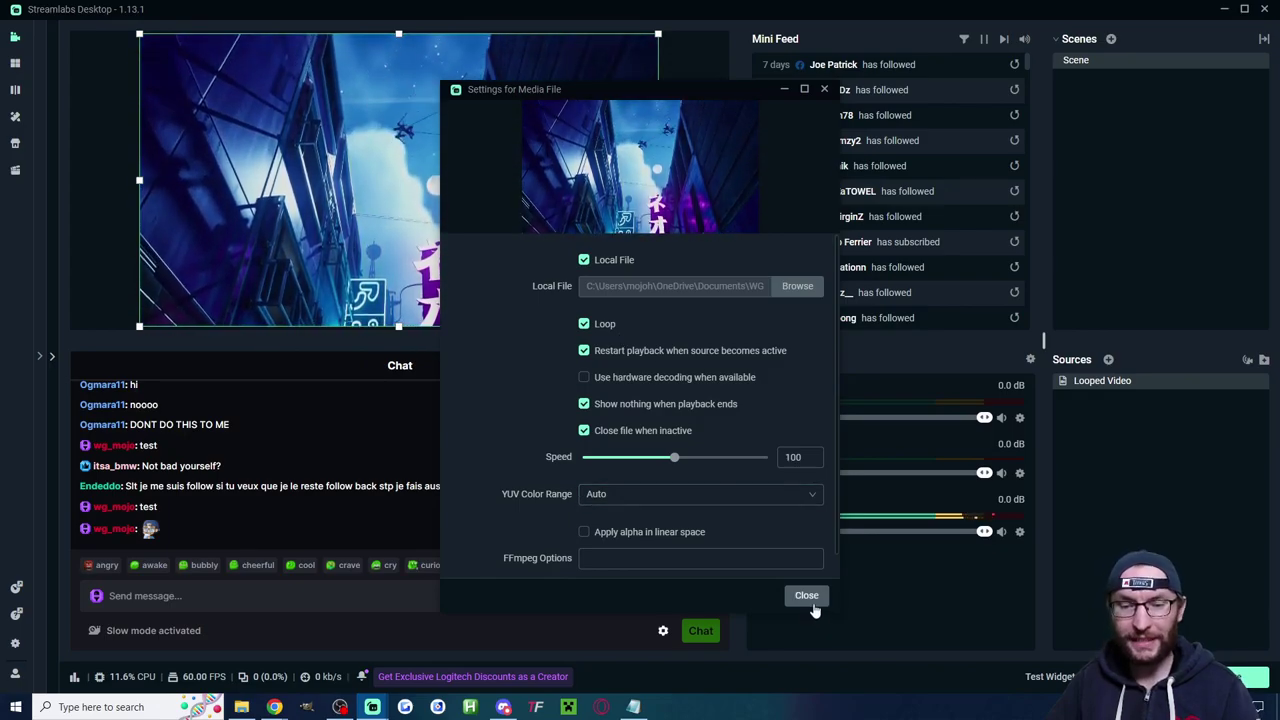
pyautogui.click(806, 596)
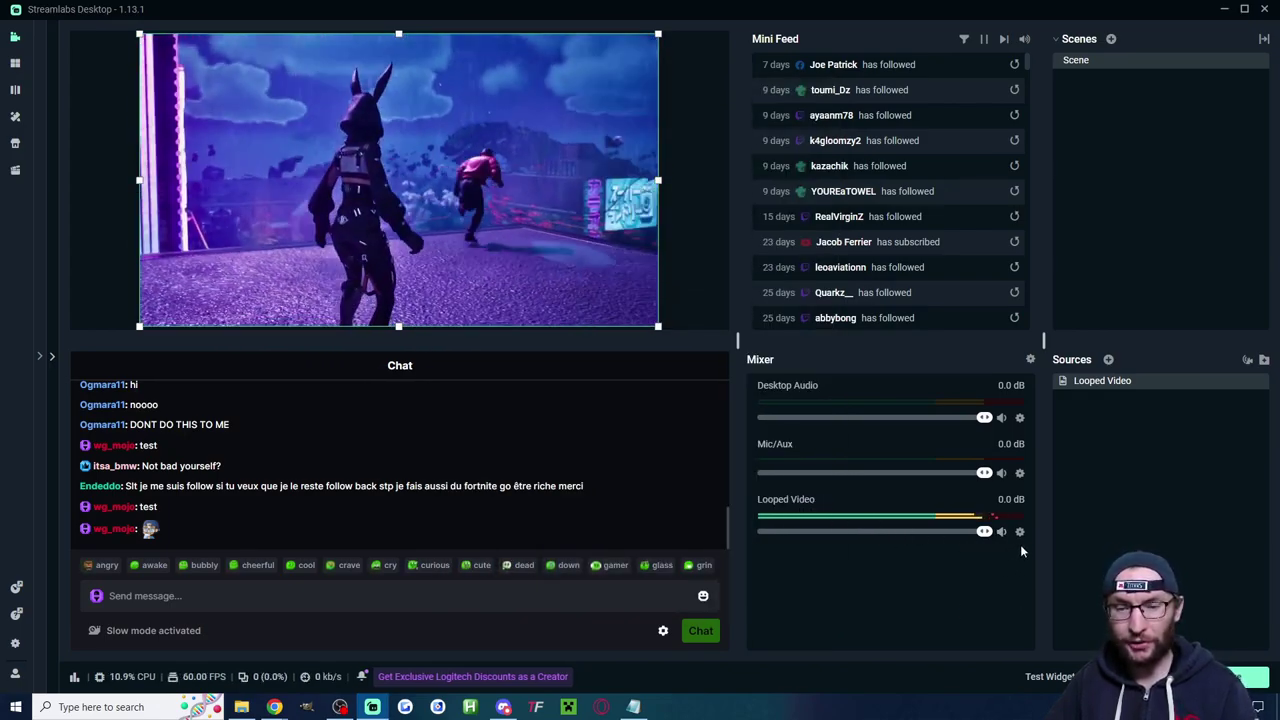
pyautogui.click(1002, 533)
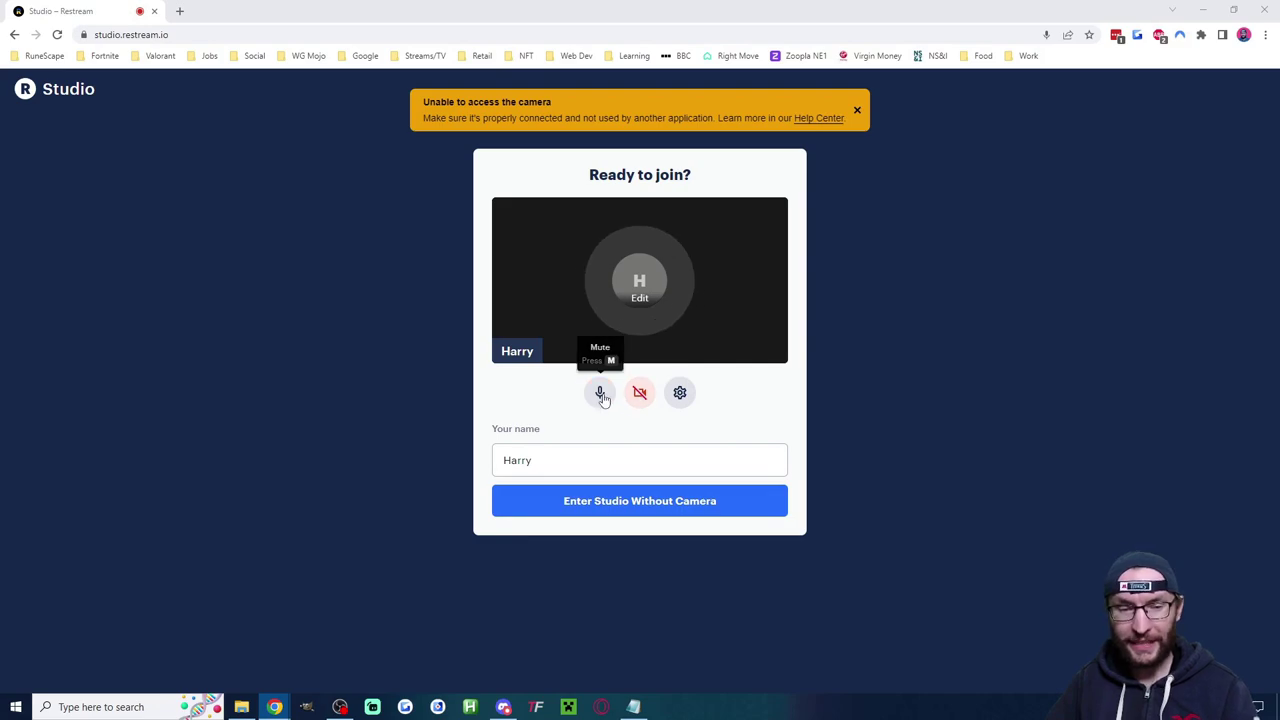
# Mute the mic, take your camera off the stage, and bring up the Add to your stream dialog
pyautogui.click(600, 393)
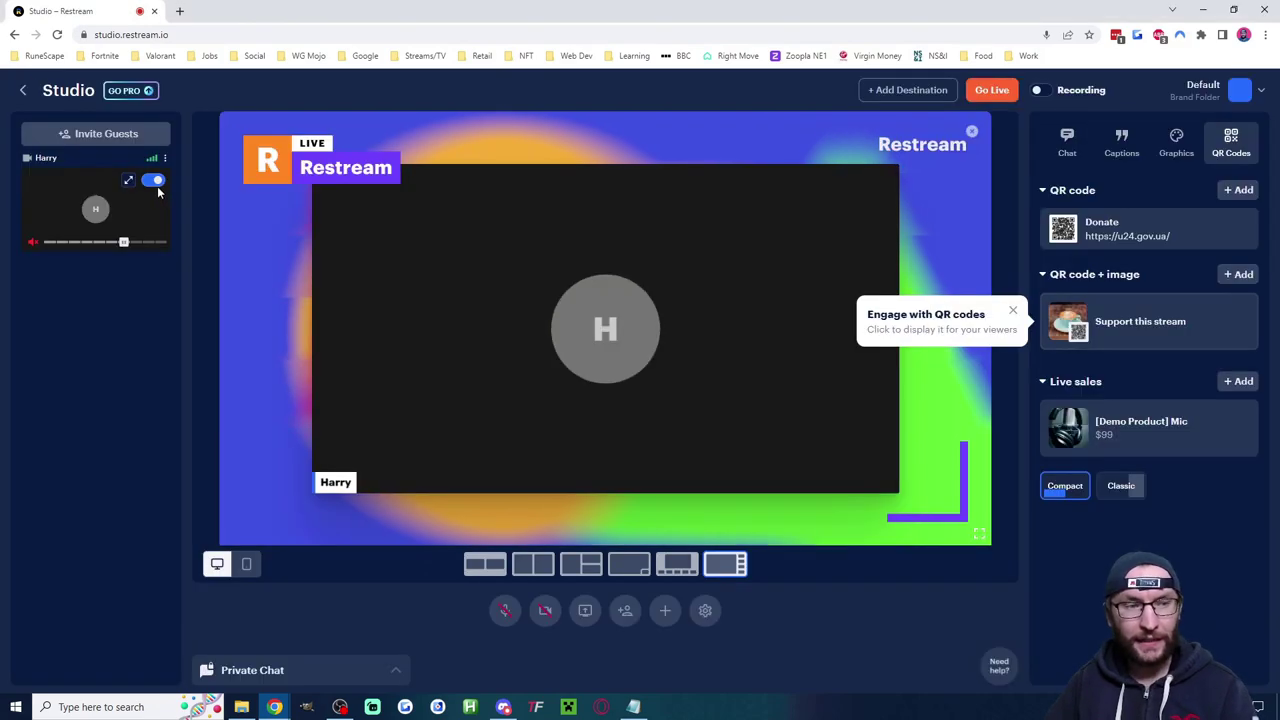
pyautogui.click(154, 181)
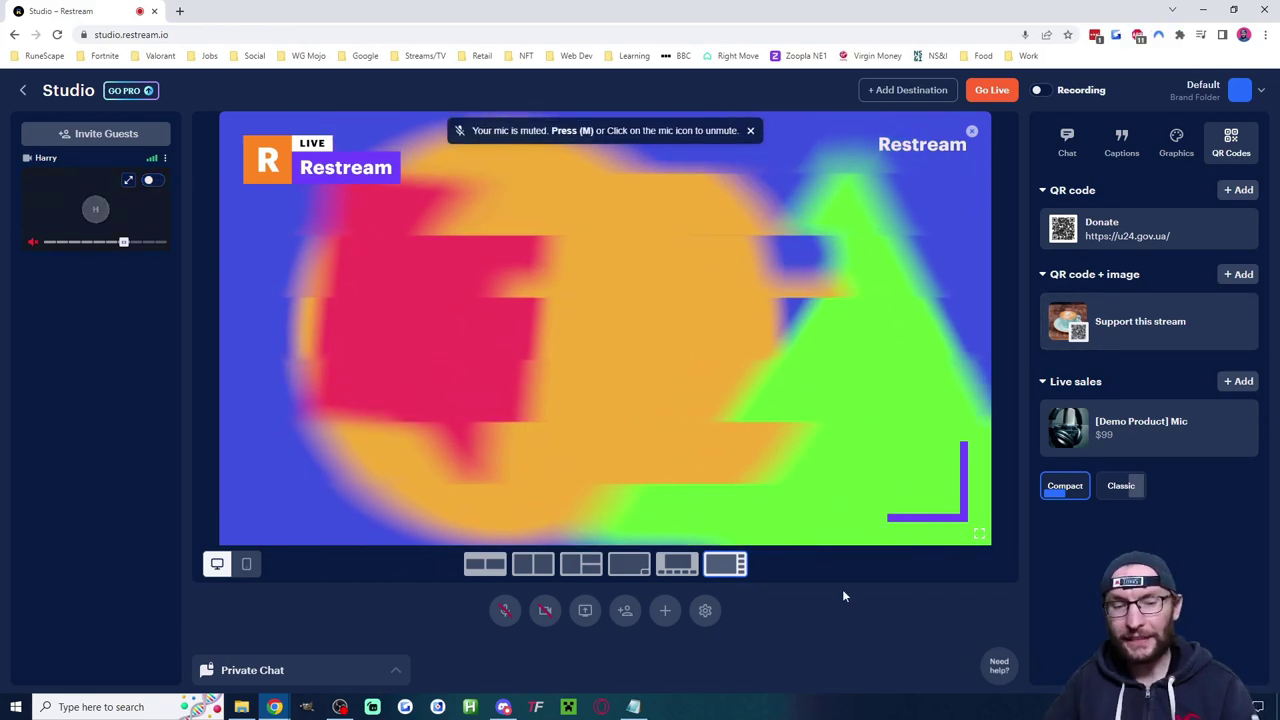
pyautogui.click(664, 612)
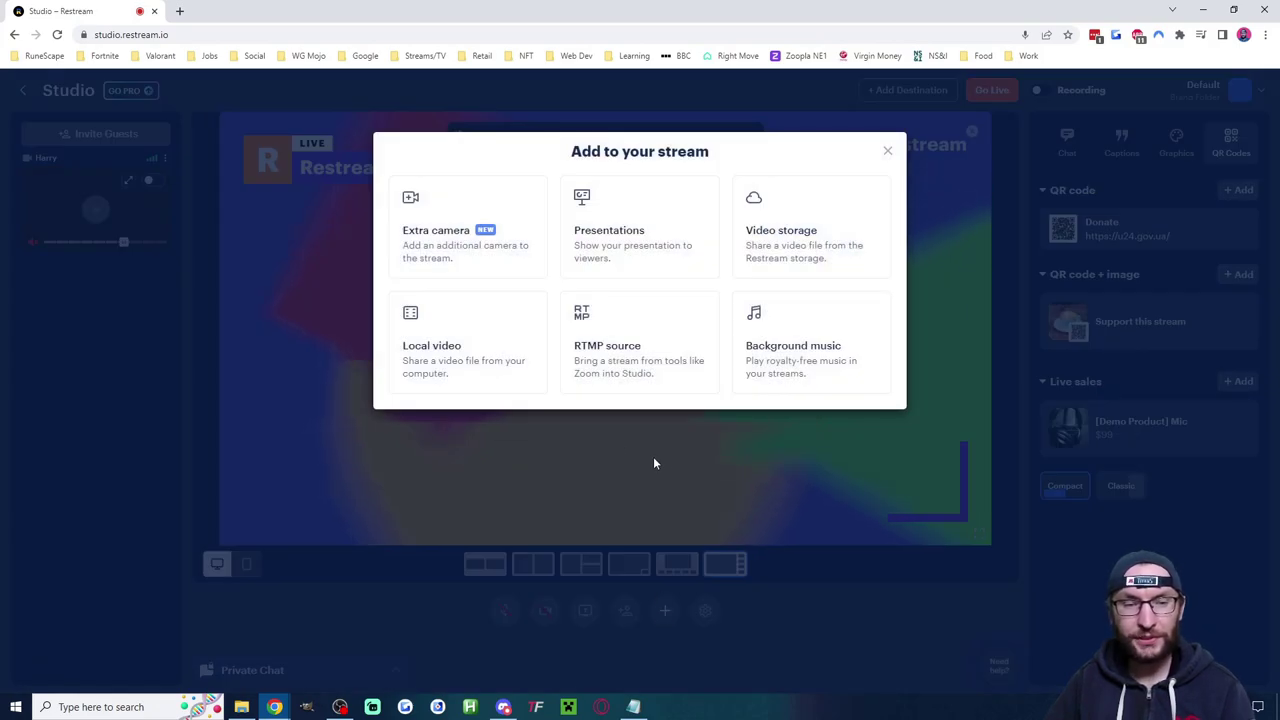
# Add the MEGA Cinematic Trailer as a local video, looping and on stage, with volume muted
pyautogui.click(470, 340)
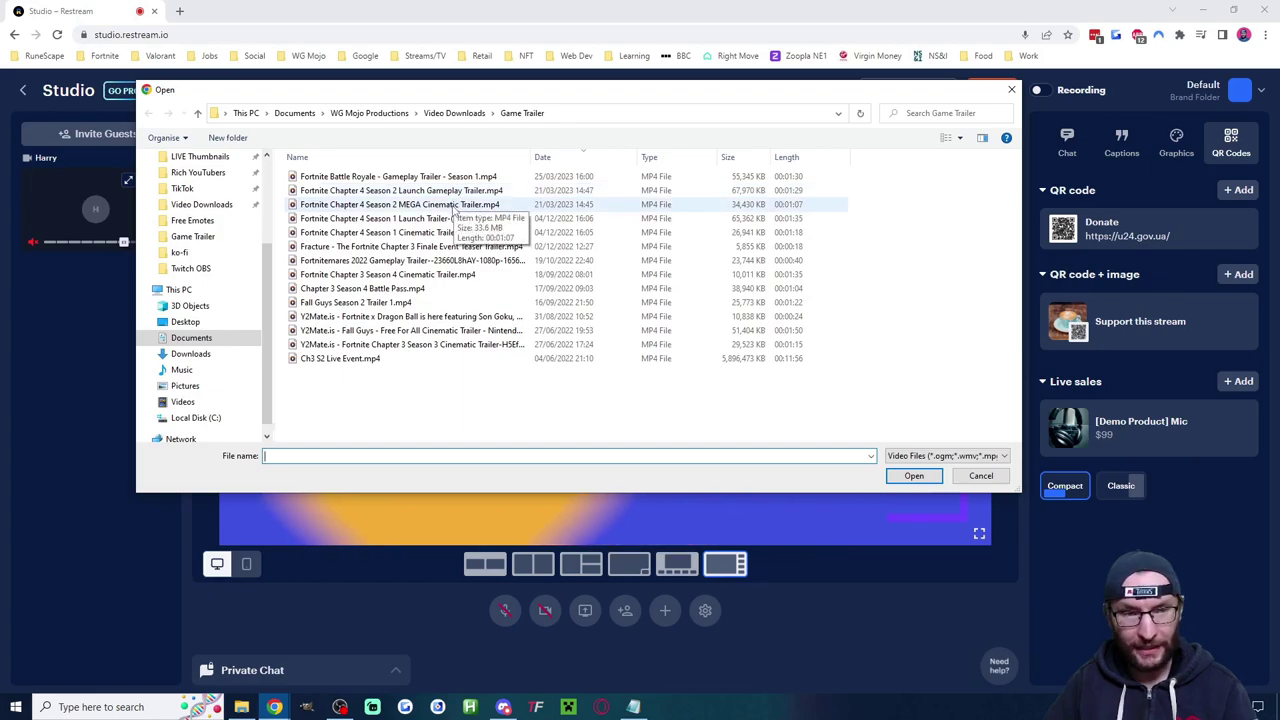
pyautogui.doubleClick(453, 205)
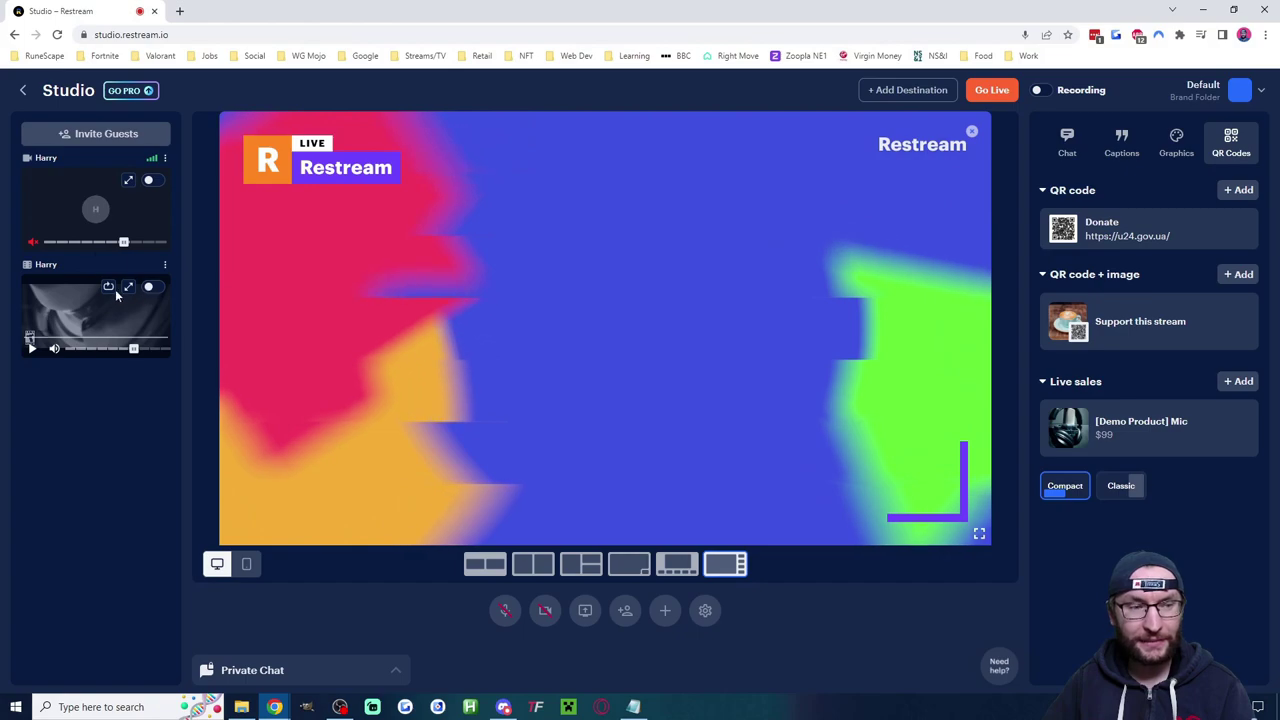
pyautogui.click(109, 287)
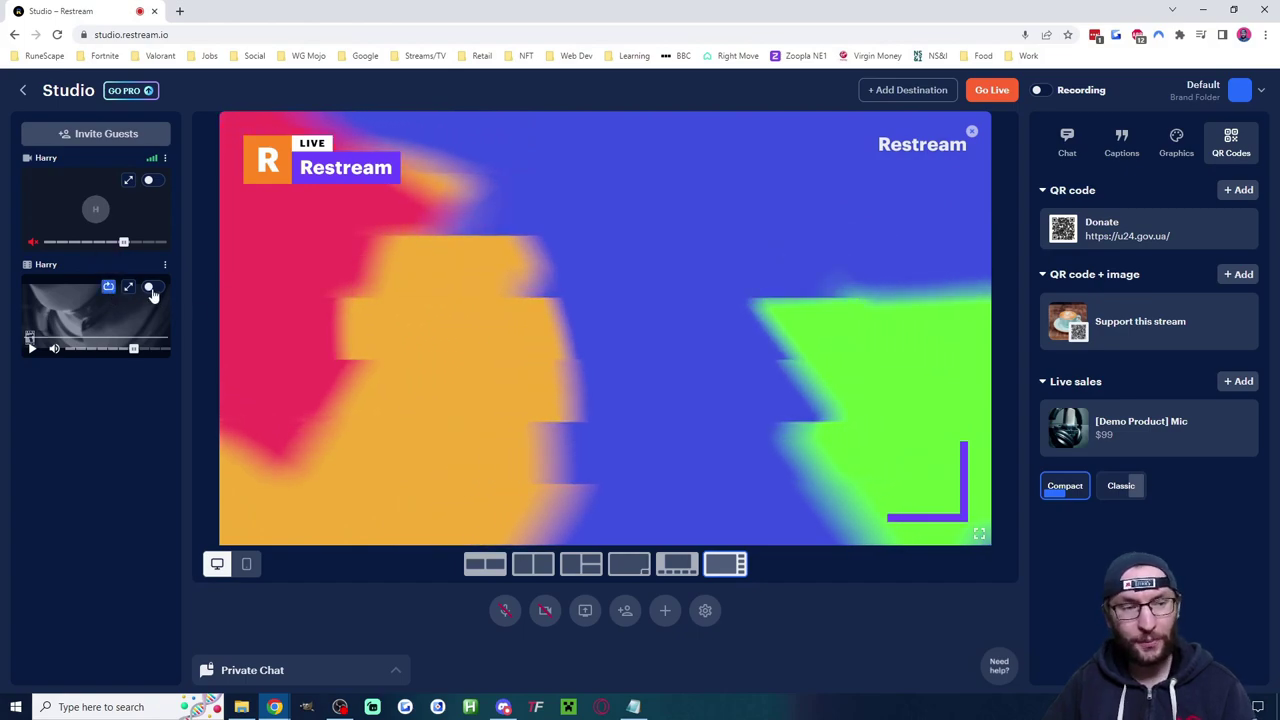
pyautogui.click(150, 287)
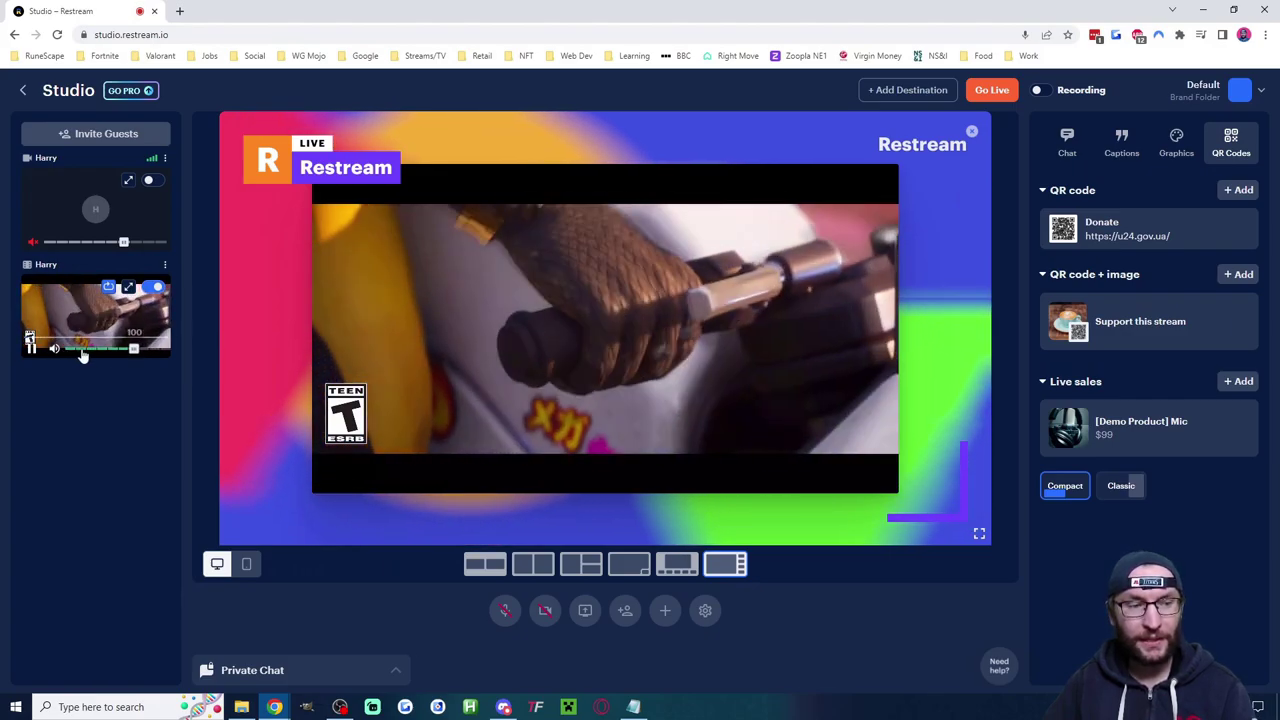
pyautogui.click(76, 349)
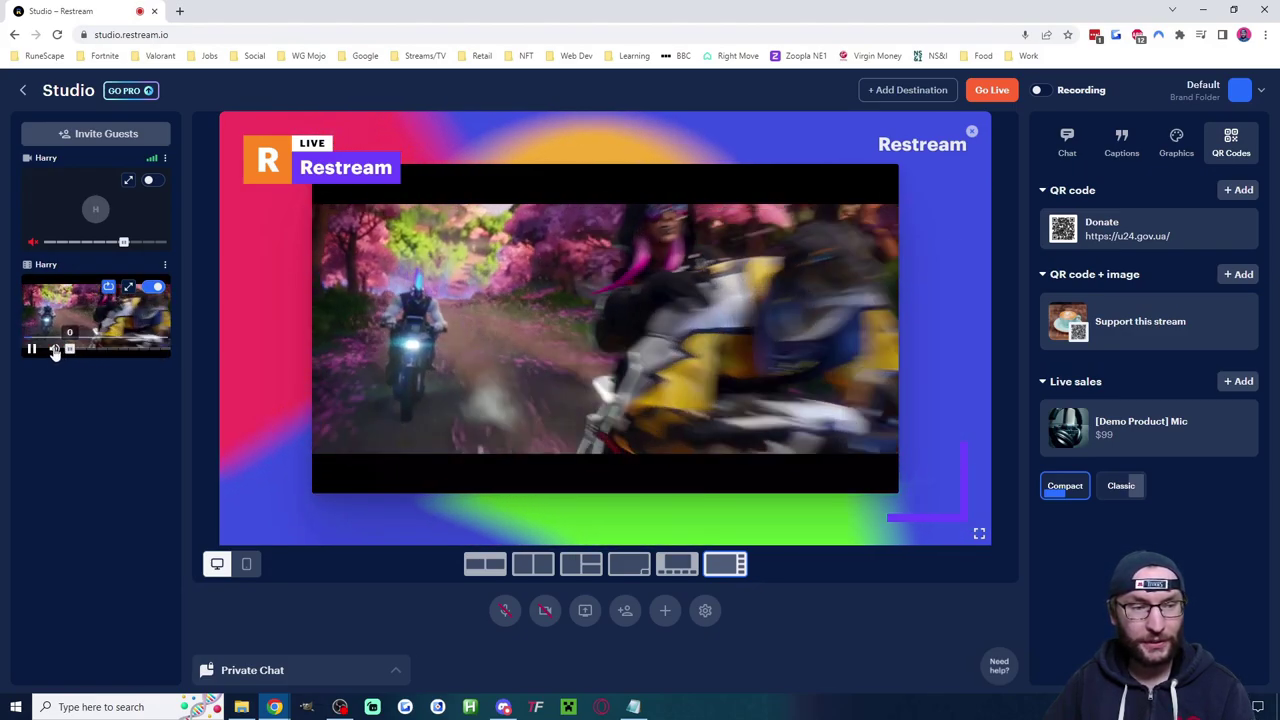
pyautogui.click(55, 349)
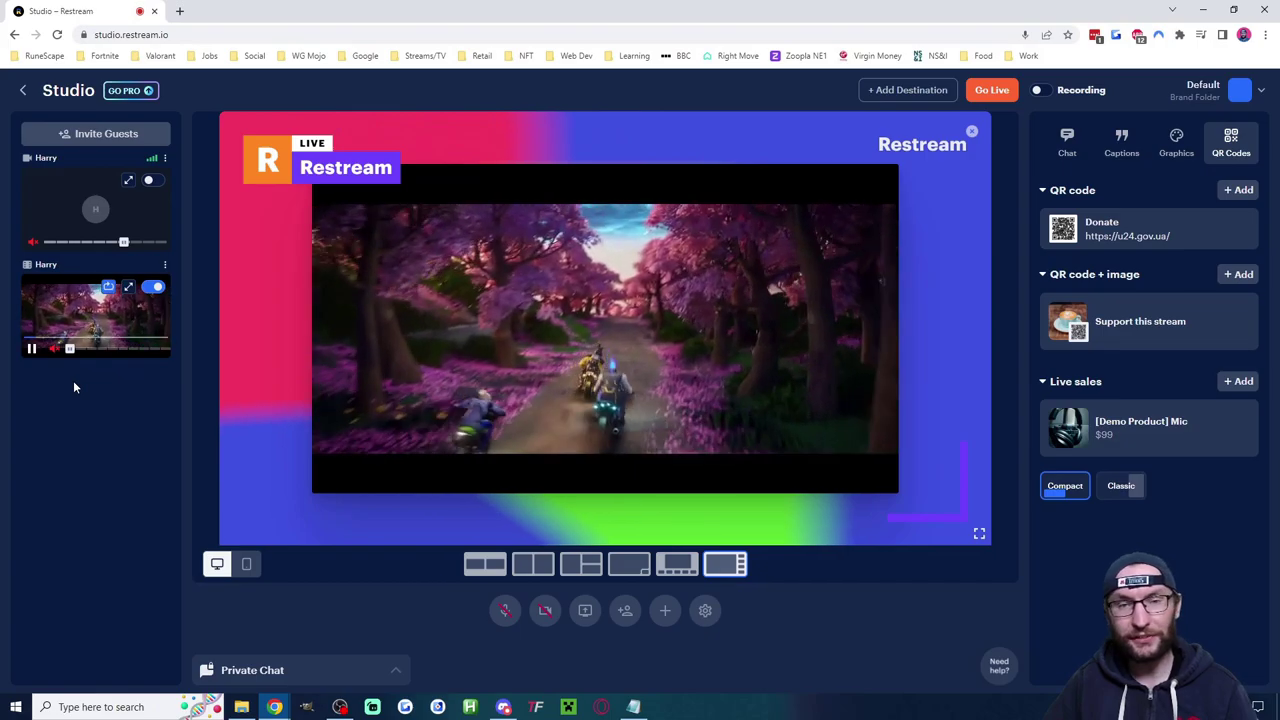